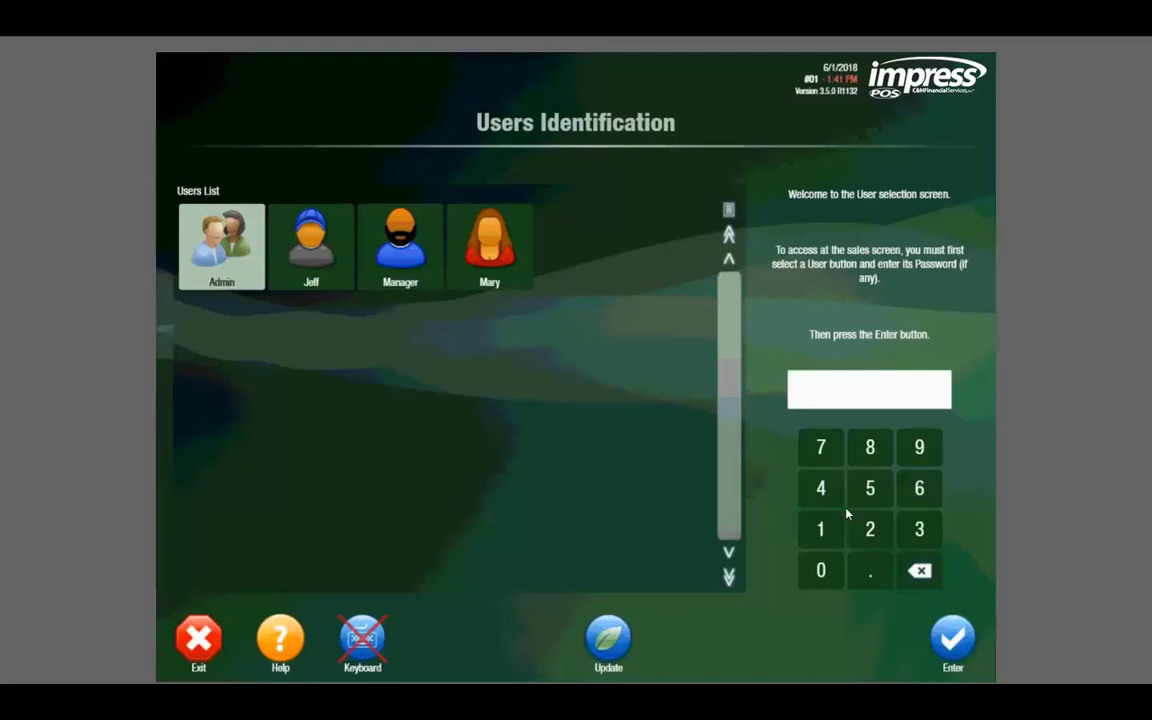
Log in as Admin by entering the password on the keypad and submitting it.
click(869, 492)
click(869, 492)
click(869, 492)
click(869, 492)
click(946, 634)
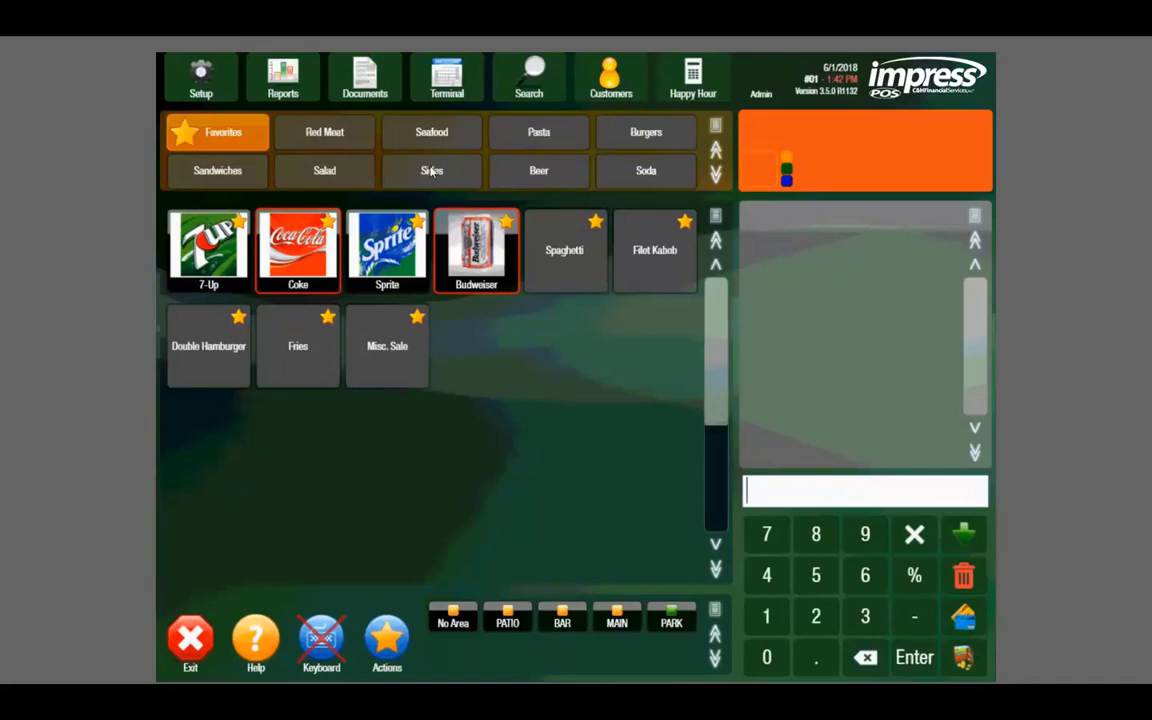
Look at the Red Meat category, then switch to the Seafood items.
click(287, 126)
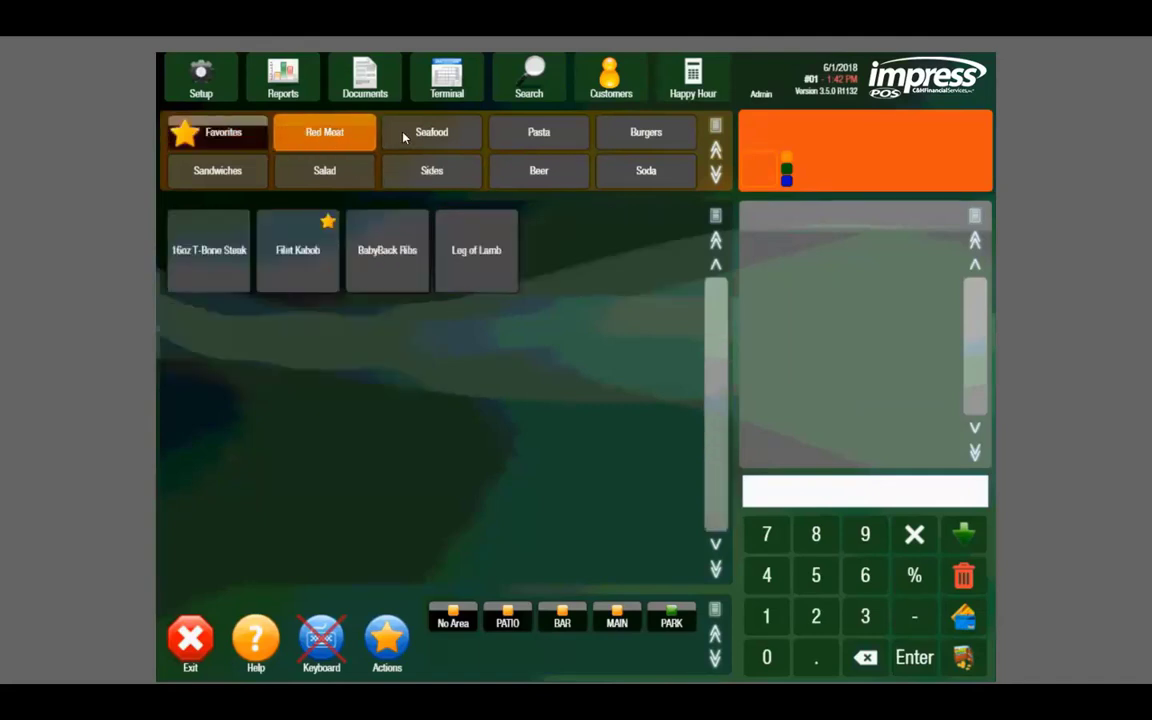
click(411, 140)
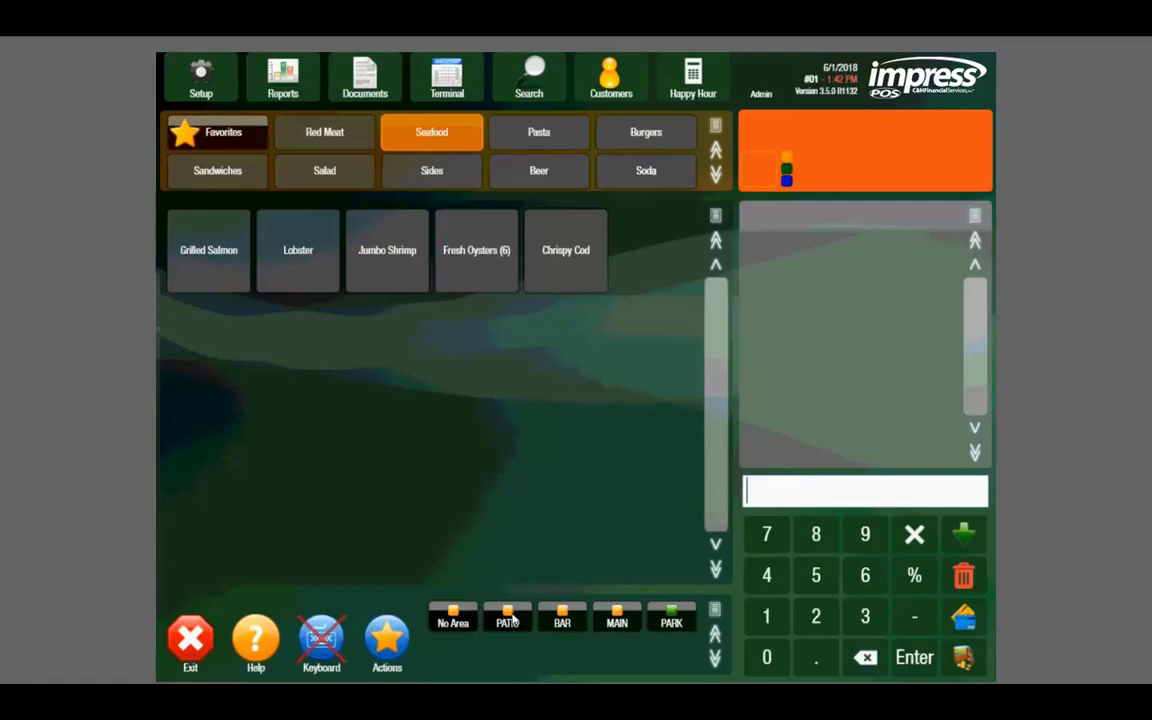
View the PATIO and MAIN table layouts, then return to the BAR floorplan.
click(556, 621)
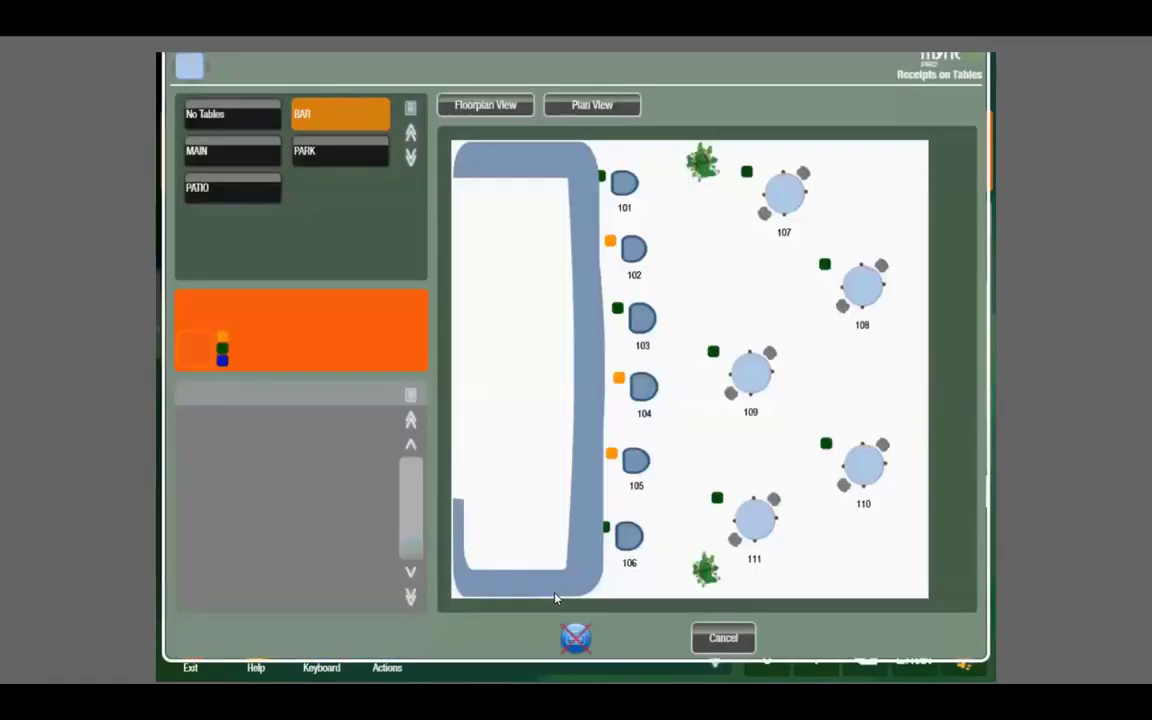
click(235, 186)
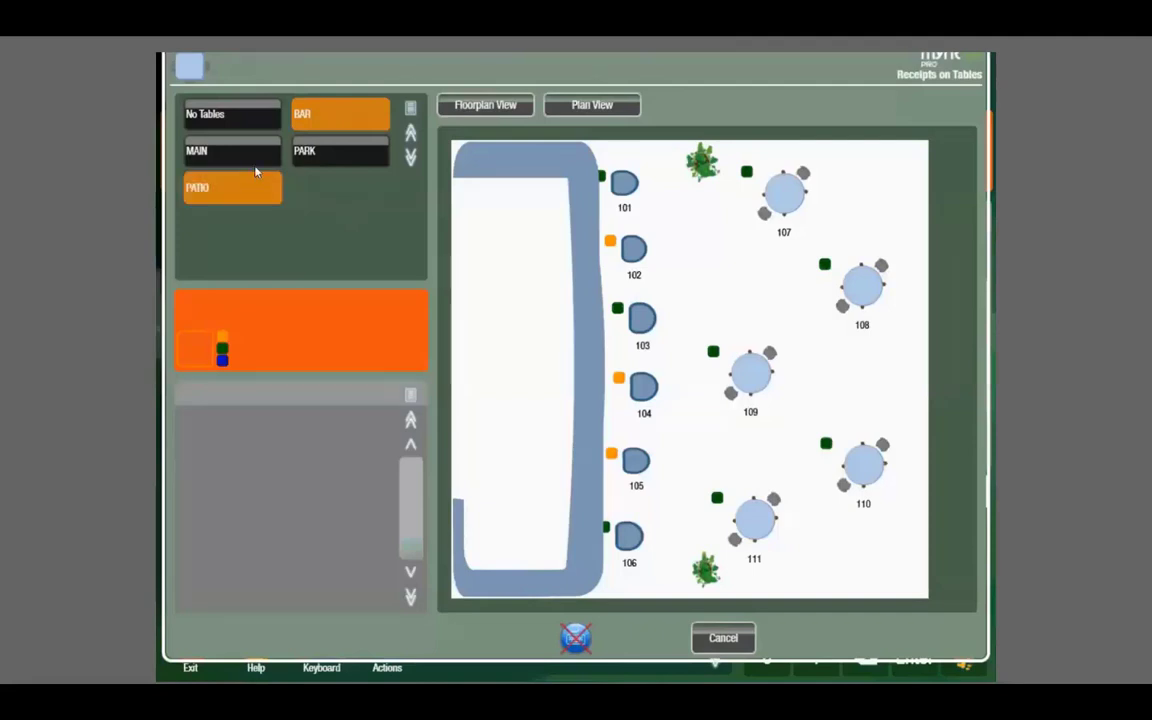
click(253, 155)
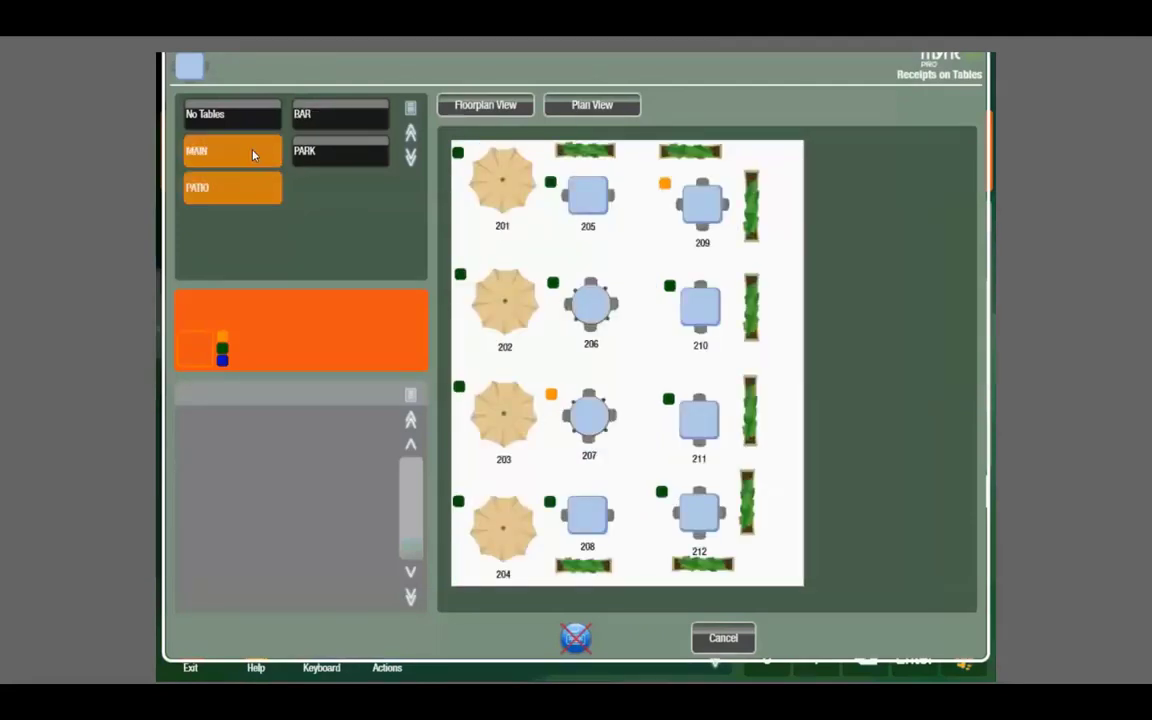
click(306, 119)
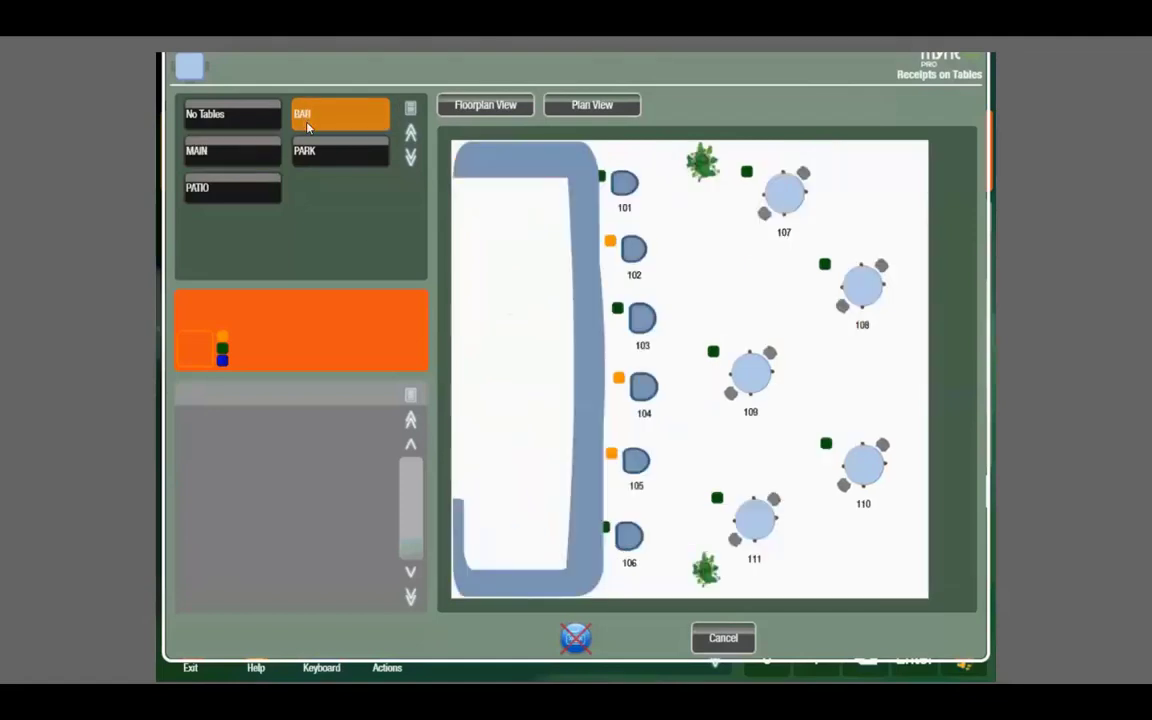
Start a new ticket for table 103 with one San Miguel beer and park it on the table.
click(641, 321)
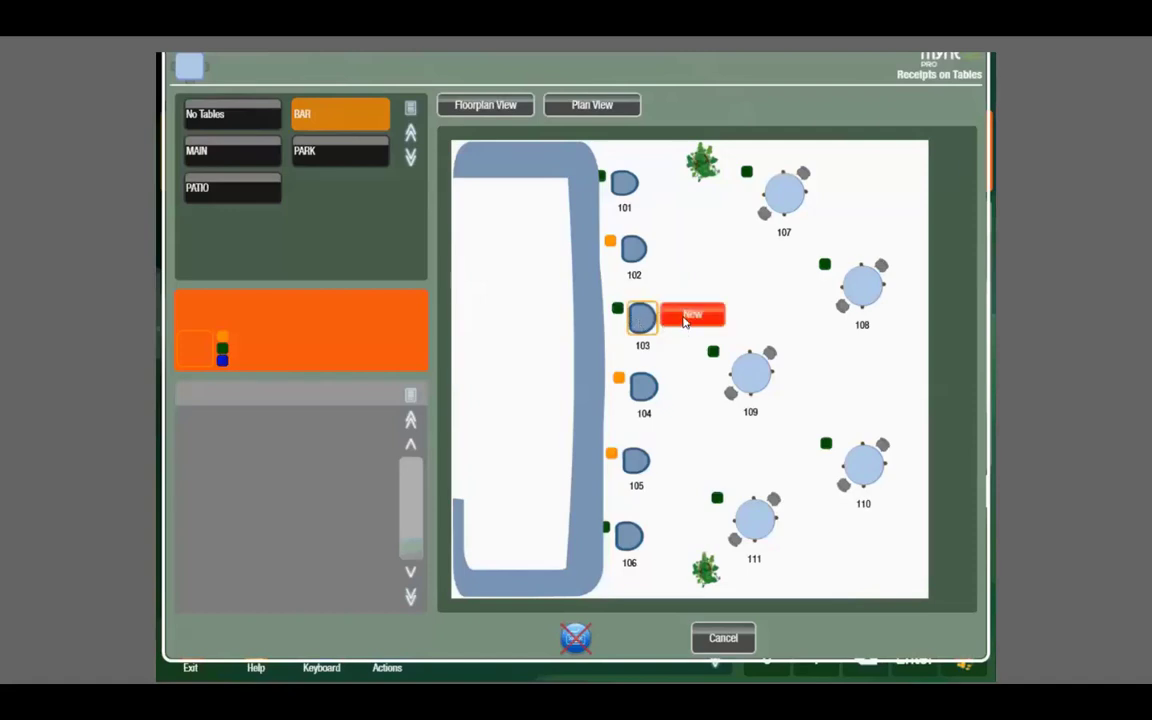
click(685, 320)
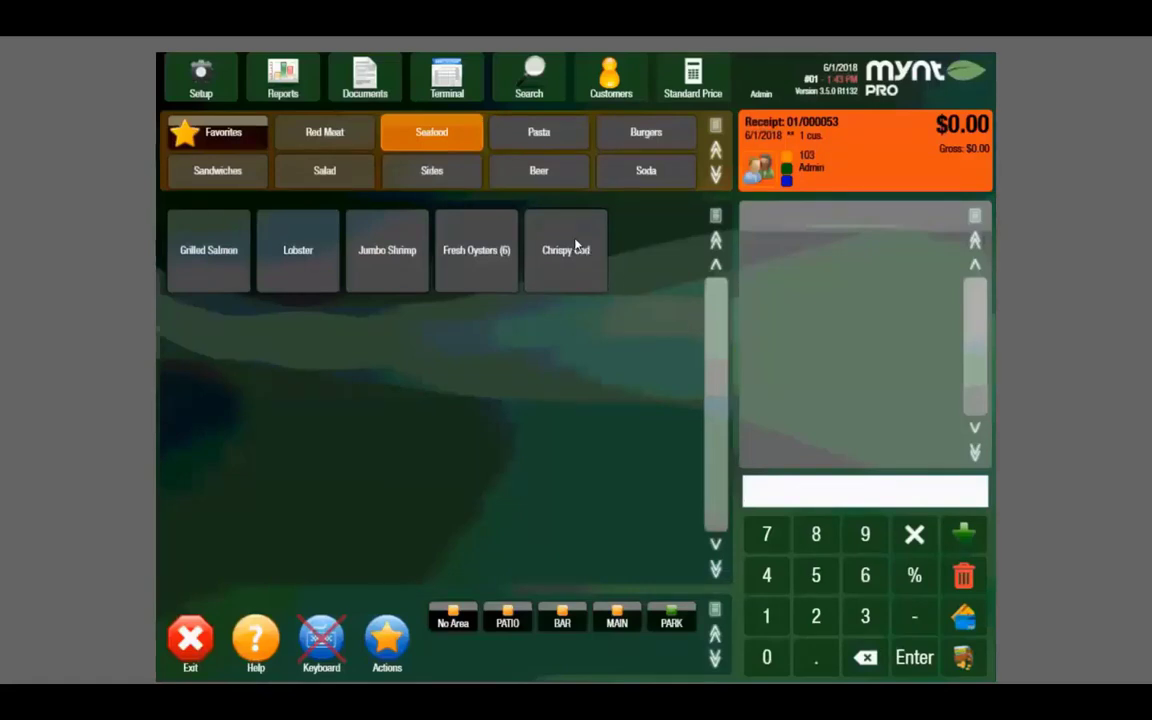
click(556, 180)
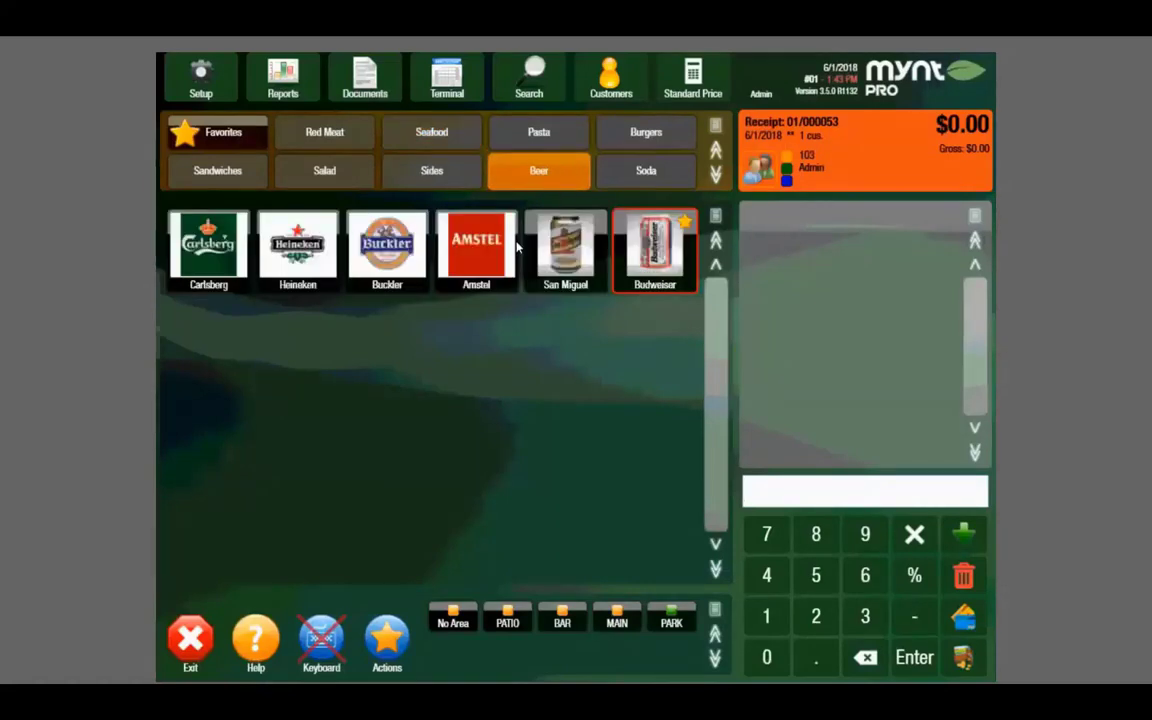
click(571, 263)
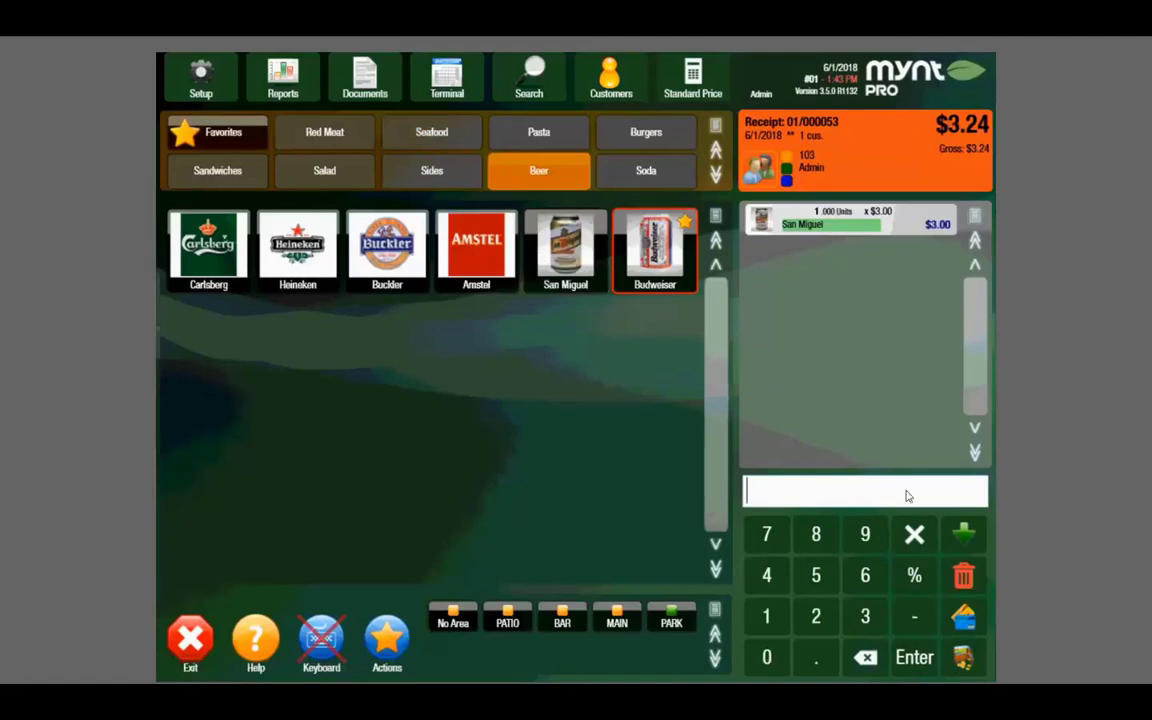
click(966, 538)
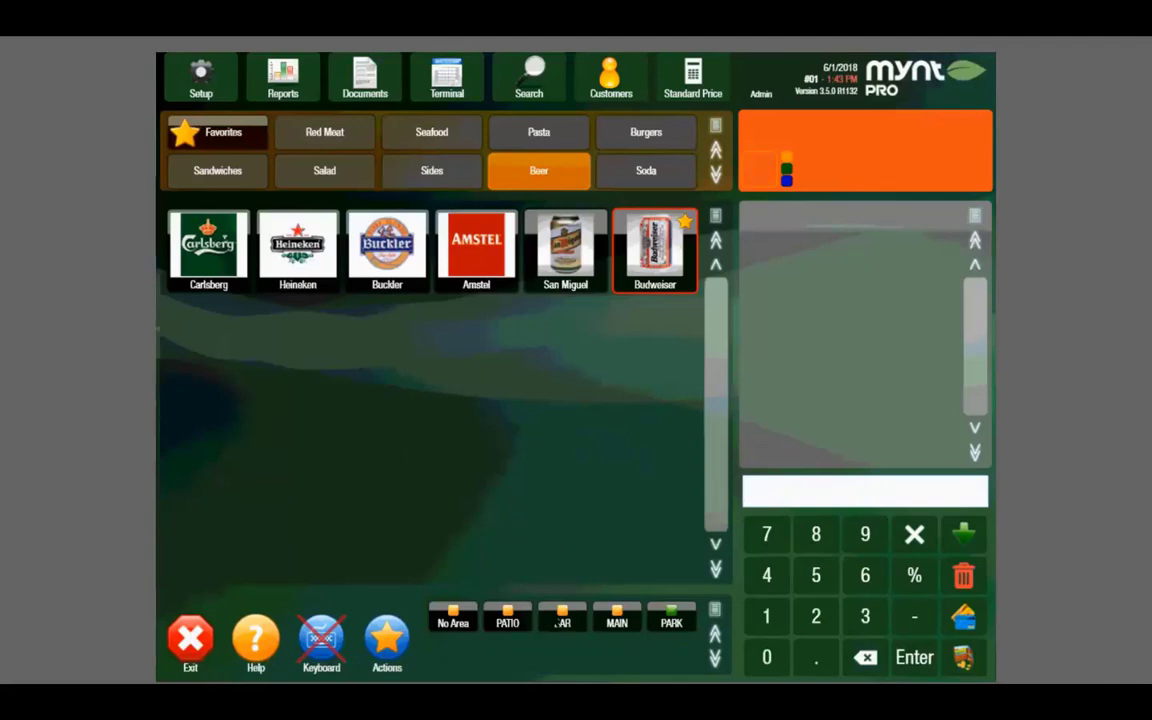
Move the San Miguel ticket from table 103 to table 108, then load it for ordering.
click(525, 614)
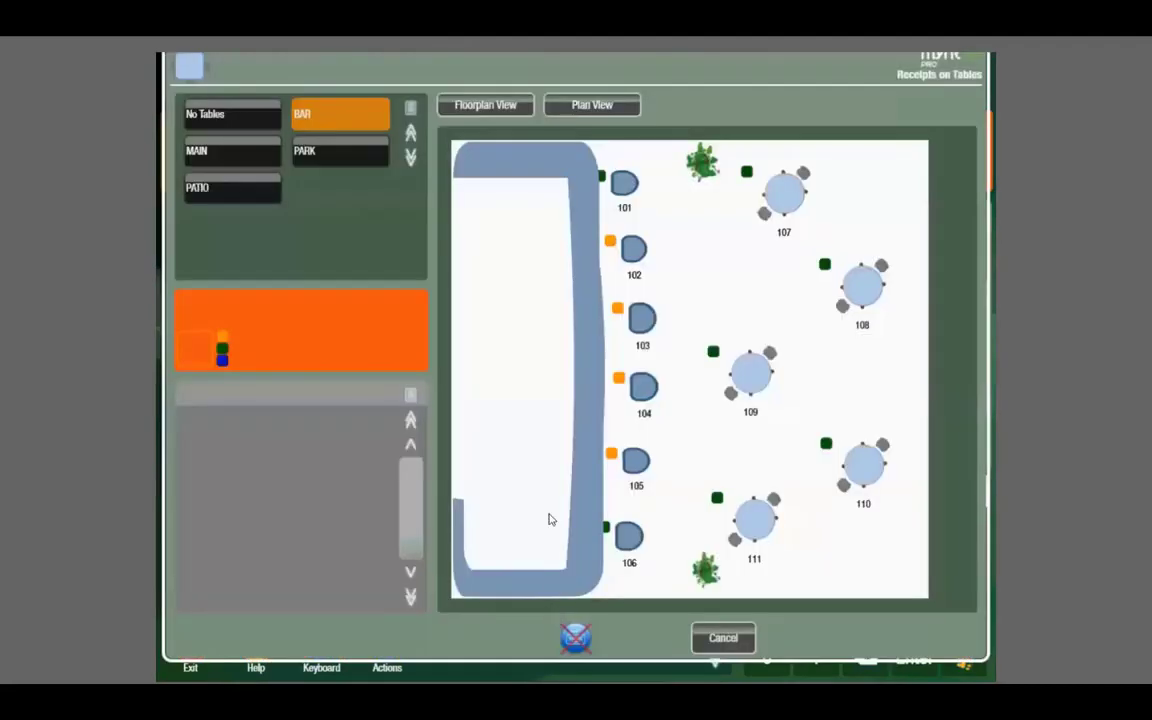
click(641, 318)
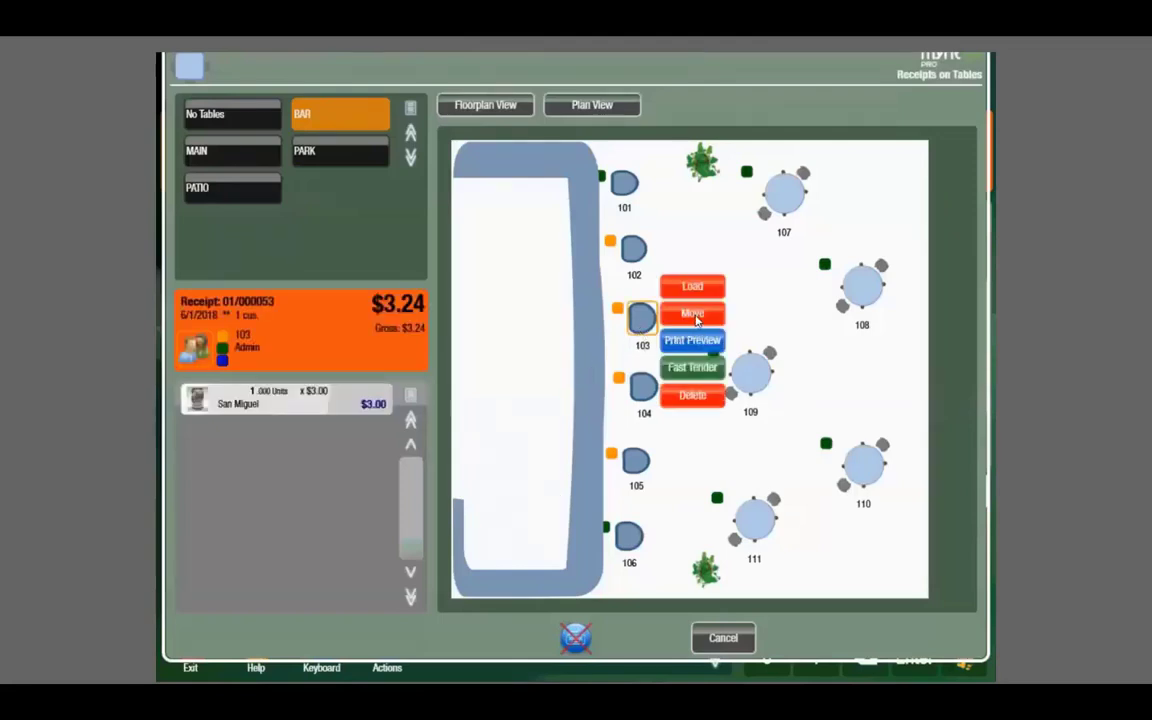
click(690, 315)
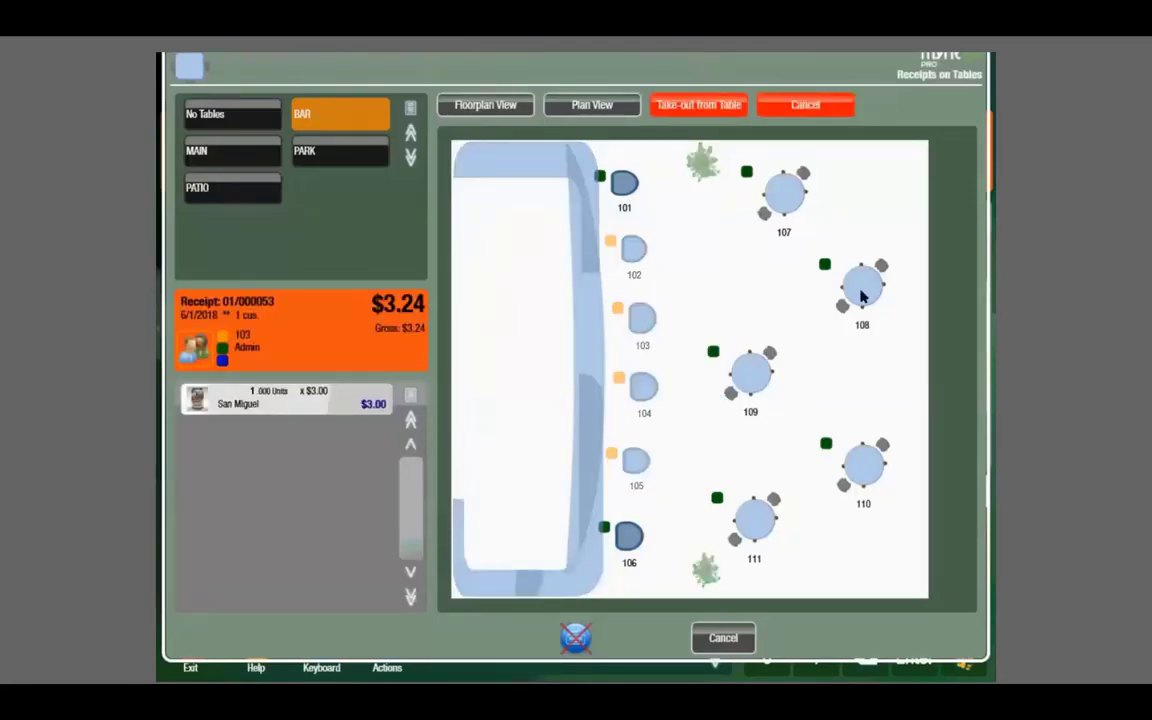
click(863, 300)
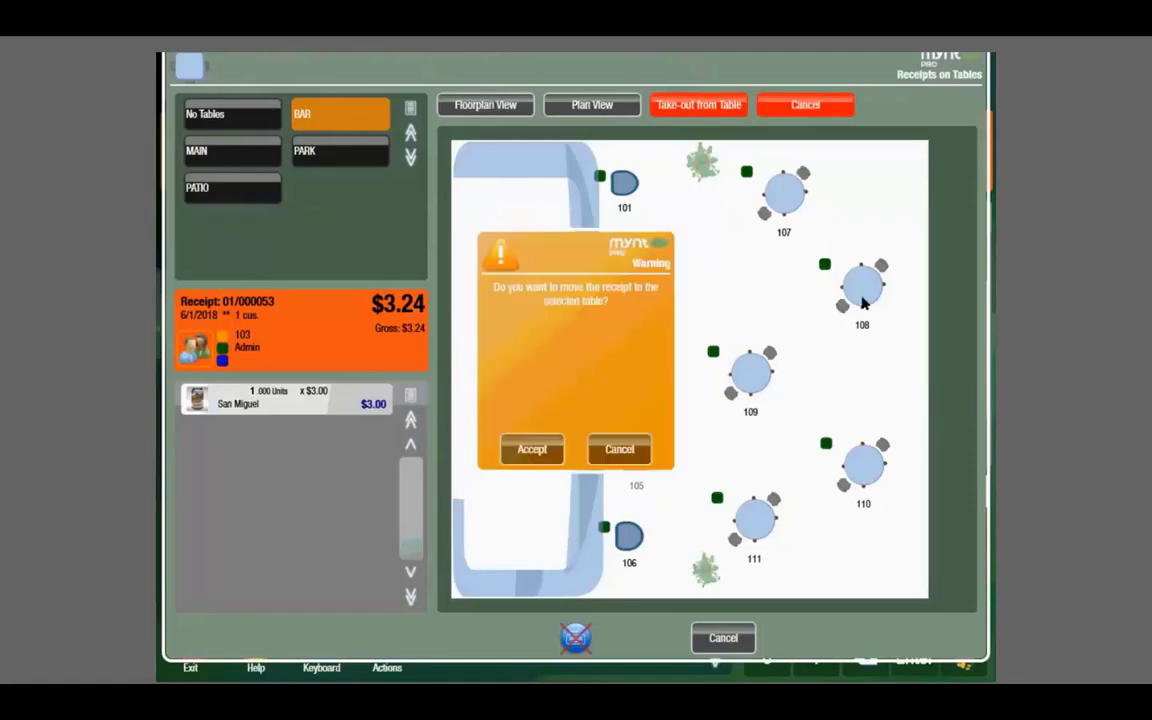
click(531, 449)
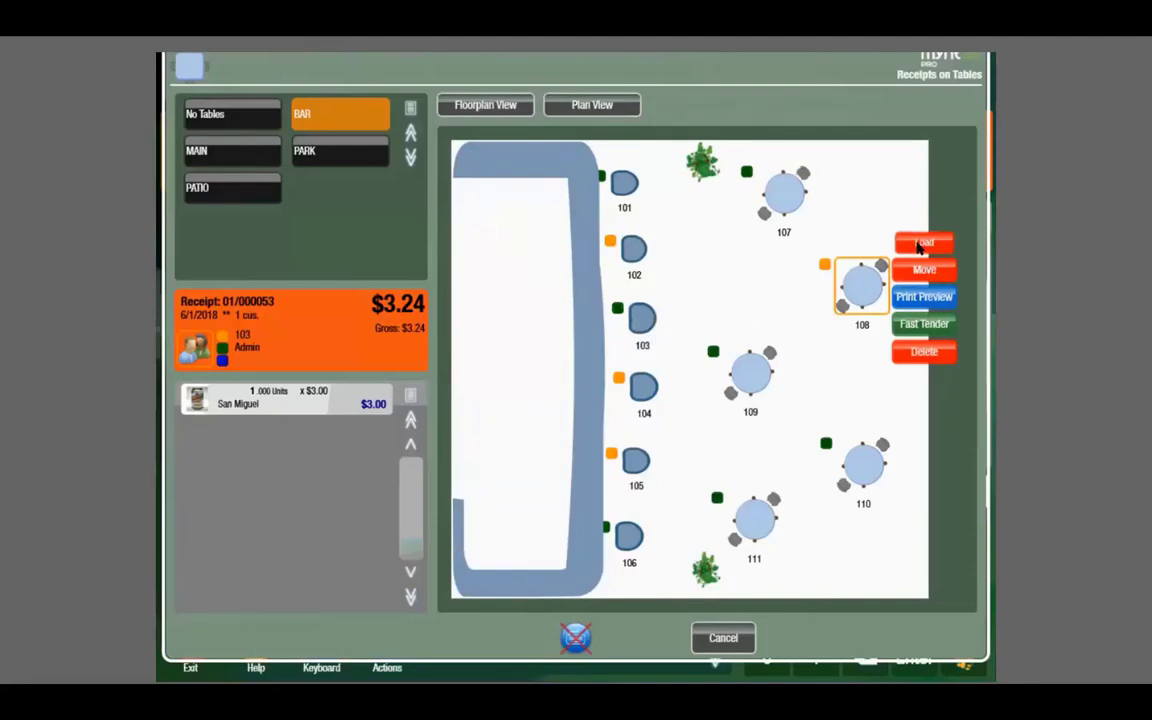
click(921, 245)
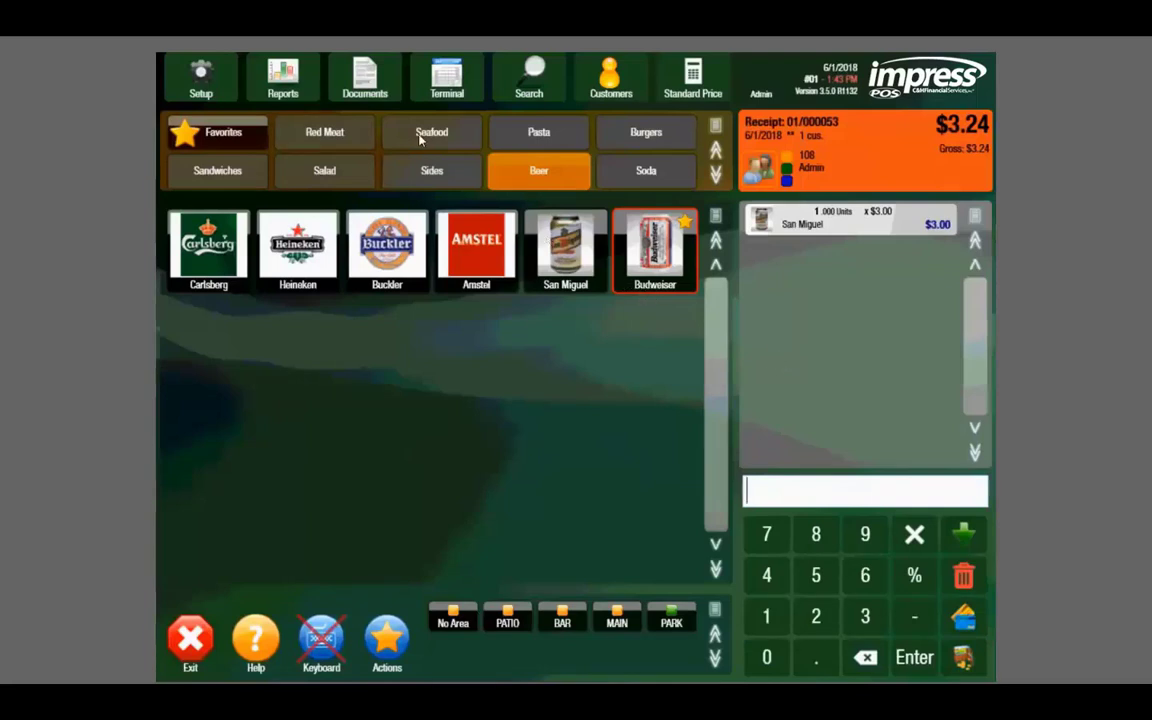
Add a $24.99 16oz T-Bone Steak, Medium, with Seasoned Fries to the ticket.
click(357, 141)
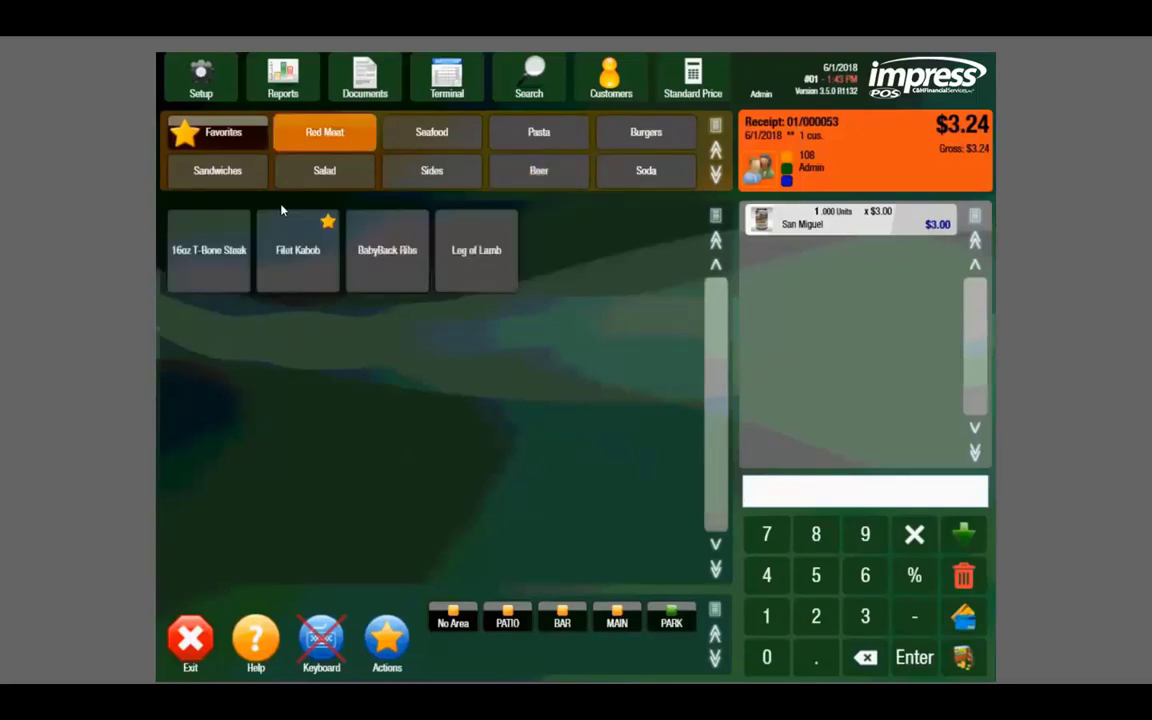
click(221, 226)
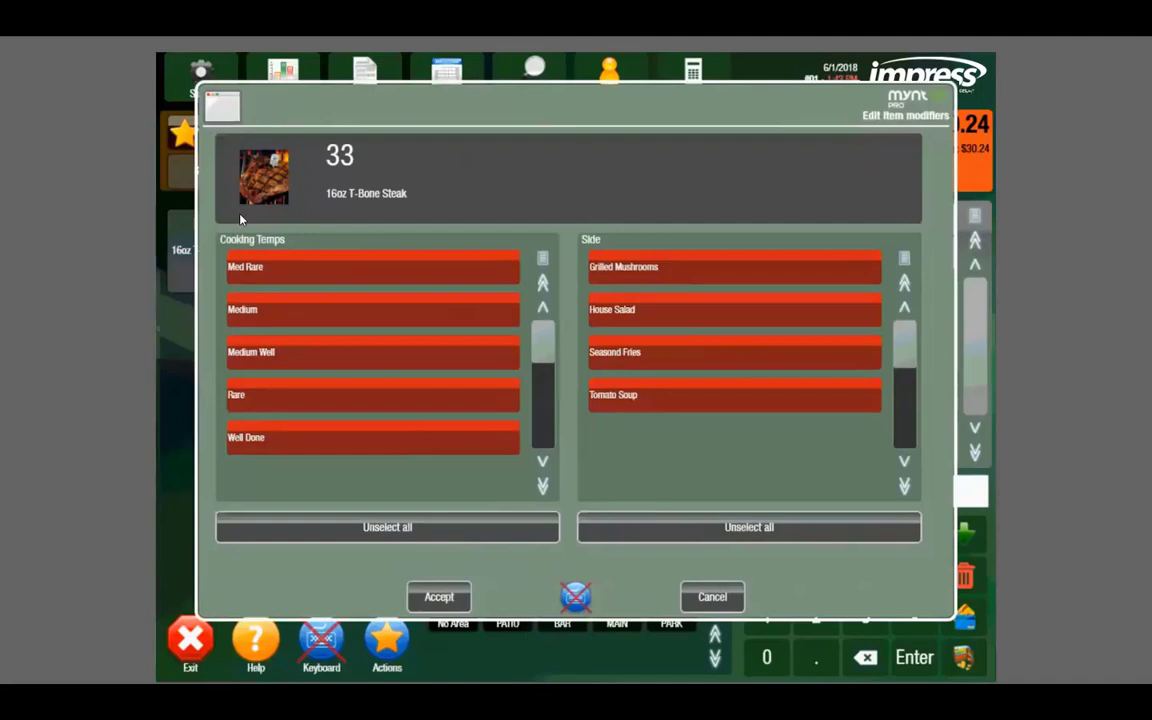
click(313, 311)
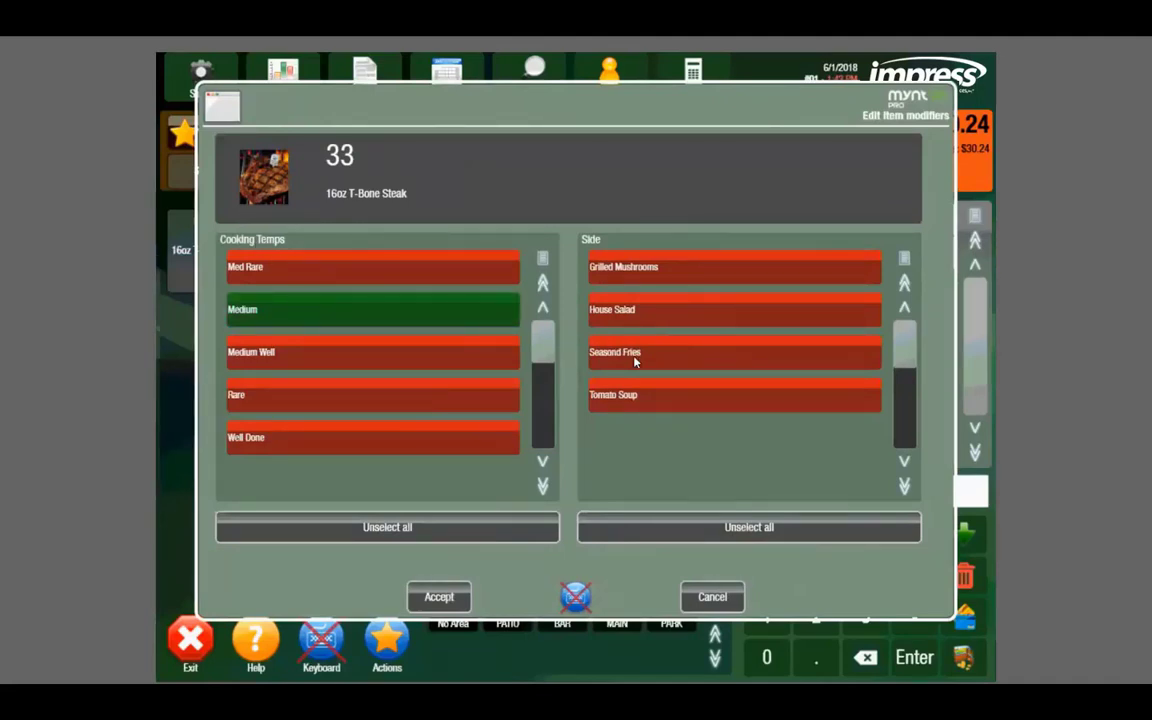
click(633, 357)
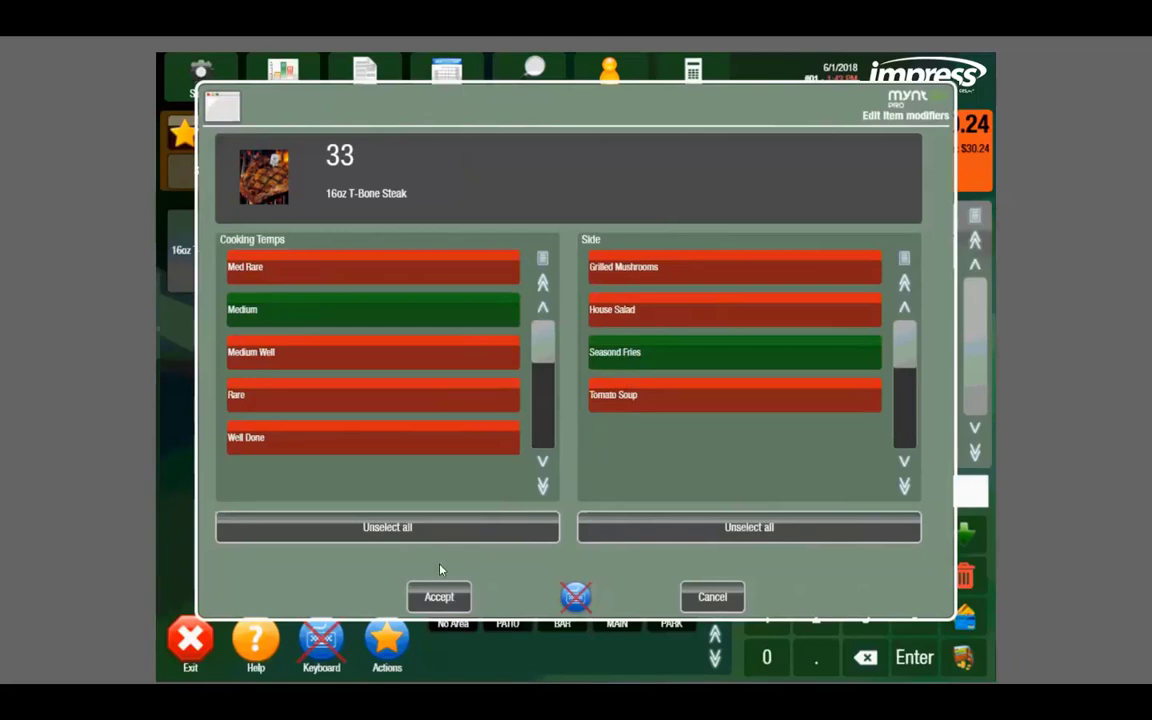
click(439, 596)
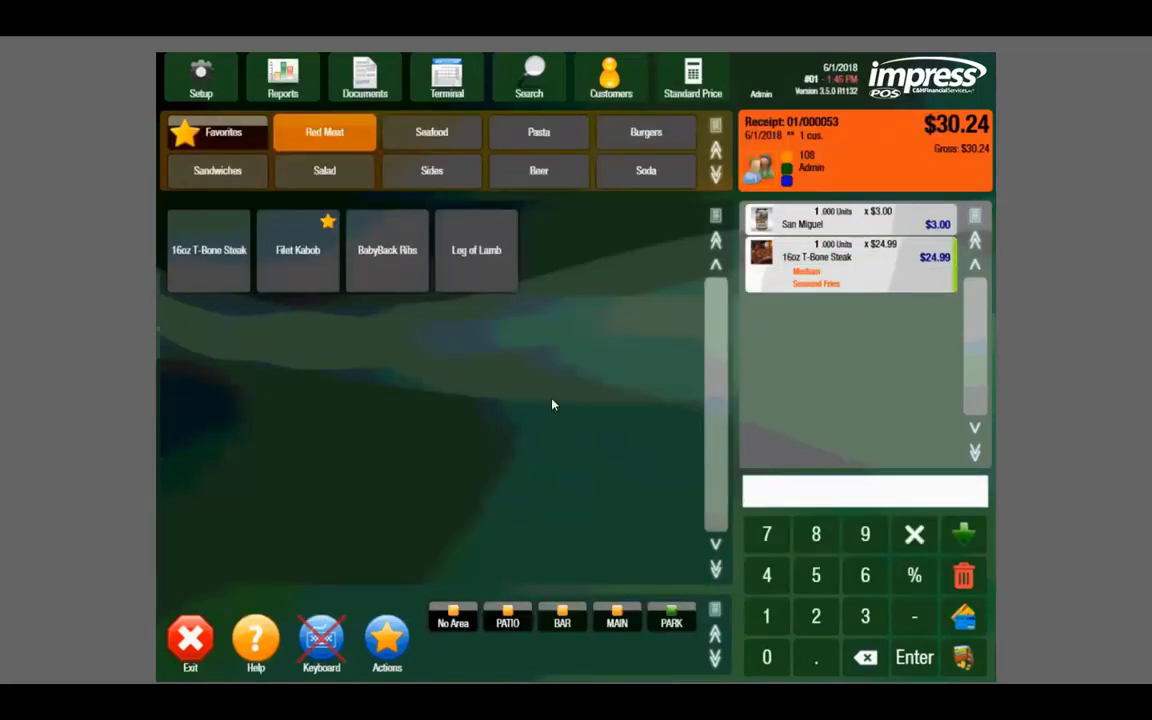
Add a Cheese Burger with No Tomato, Extra Pickles and Add Bacon, Medium, House Salad side, bringing the total to $39.41.
click(615, 132)
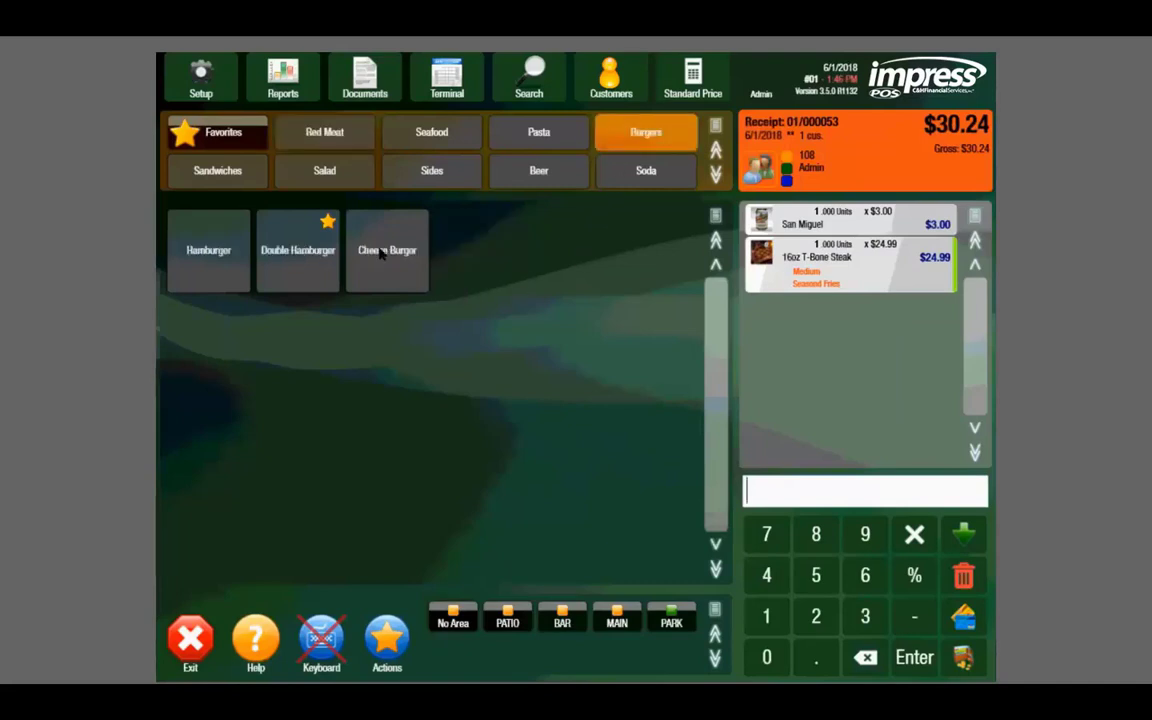
click(368, 252)
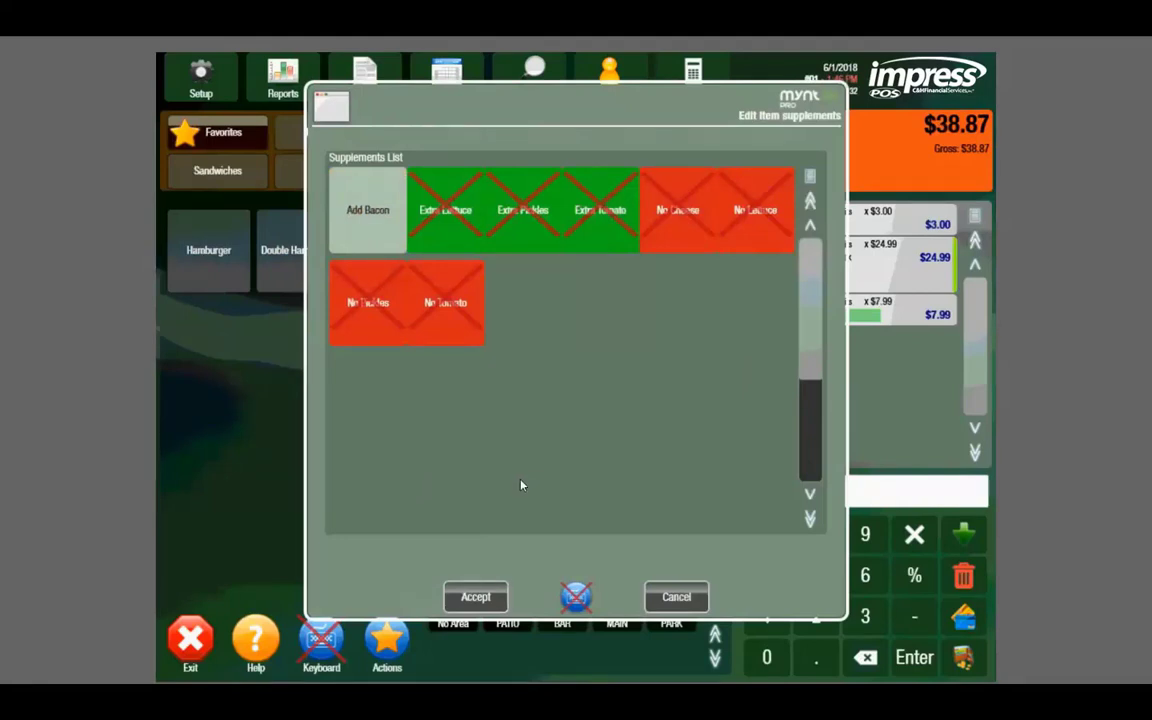
click(458, 325)
click(524, 236)
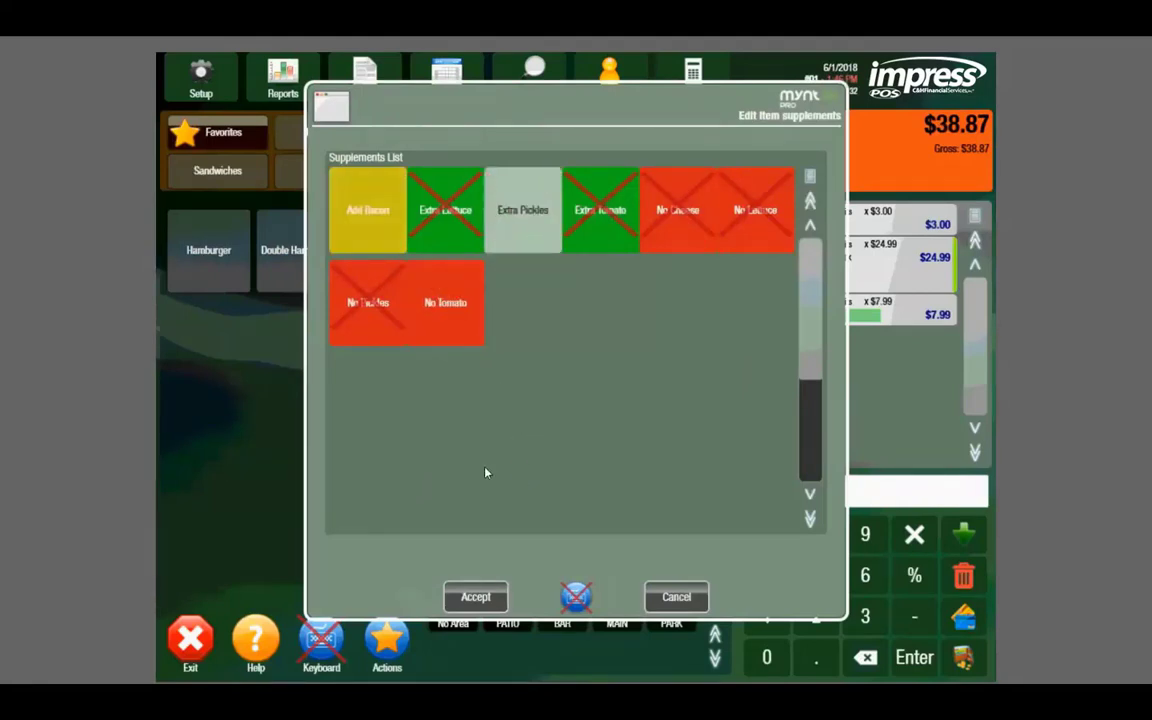
click(468, 596)
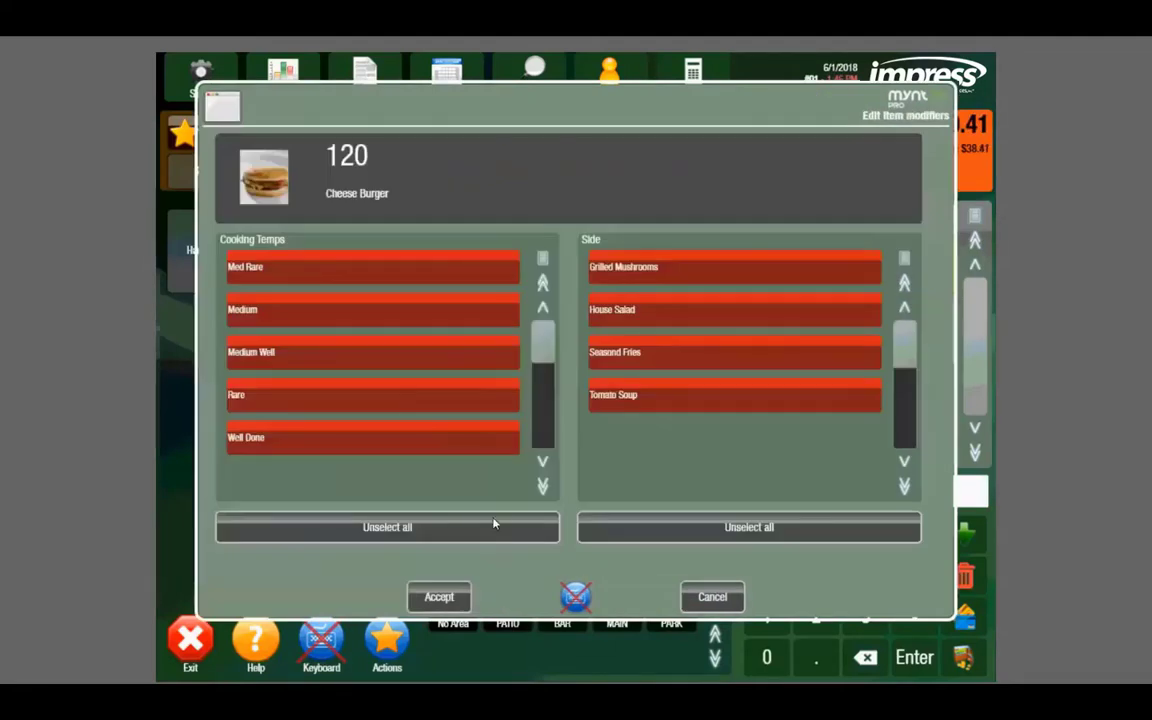
click(421, 320)
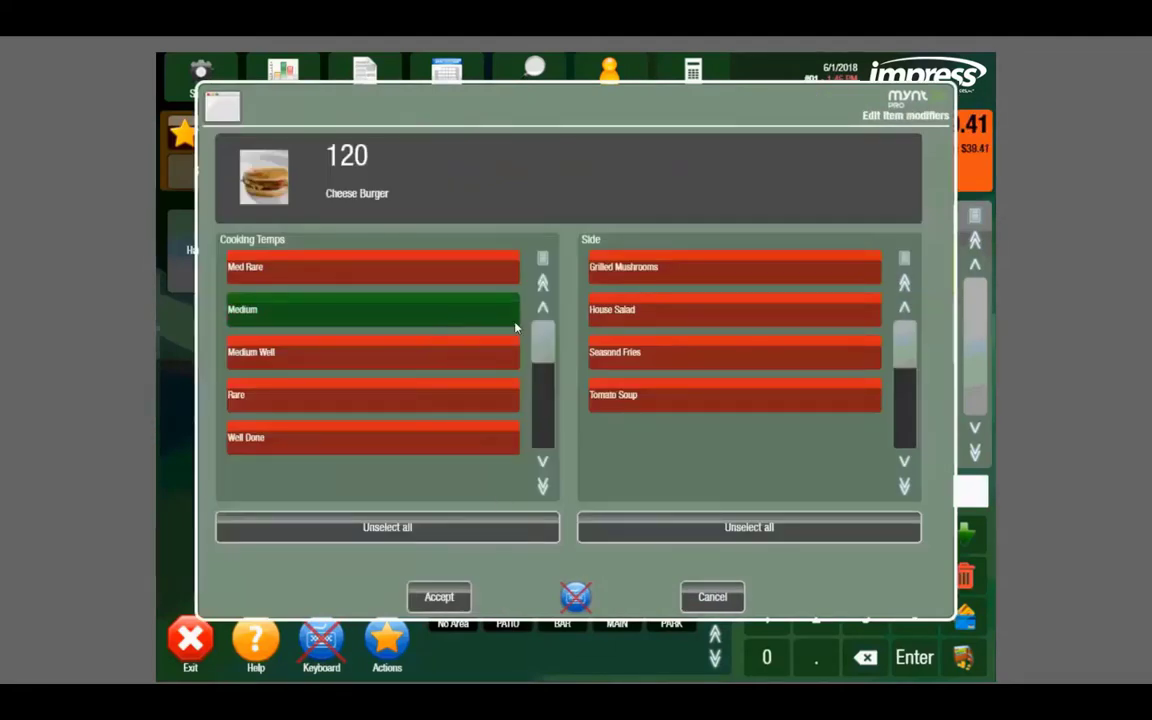
click(644, 316)
click(440, 596)
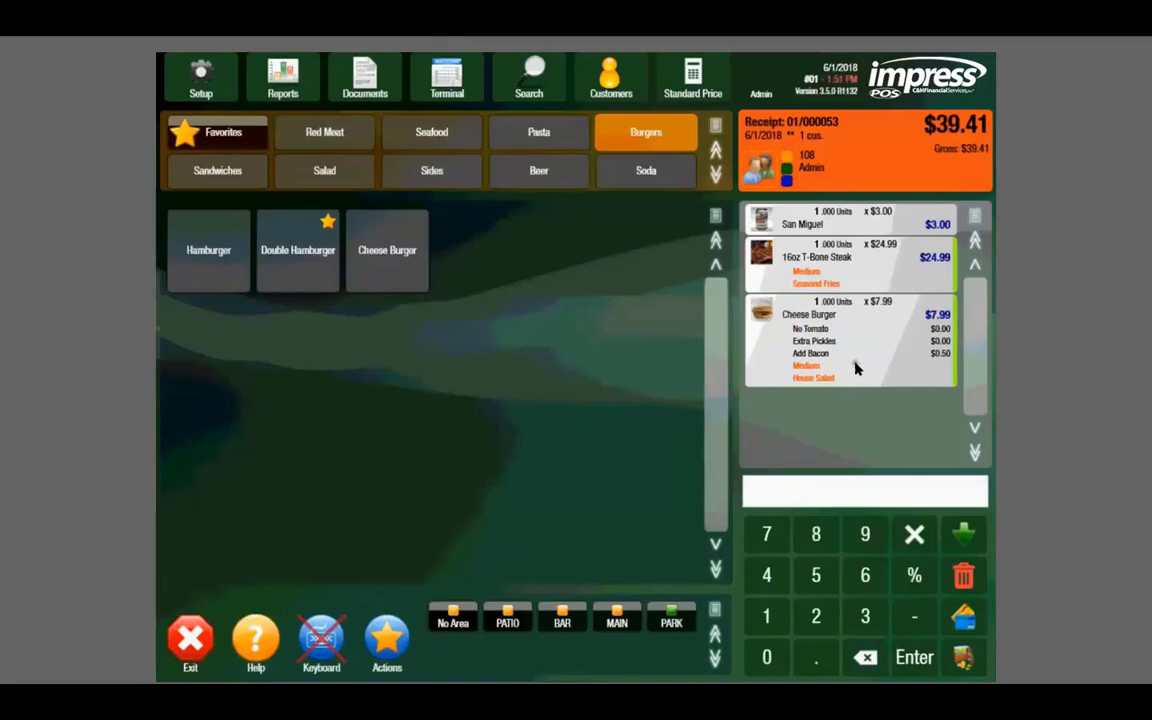
Cancel a kitchen message on the Cheese Burger, then store table 108's $39.41 ticket.
click(770, 332)
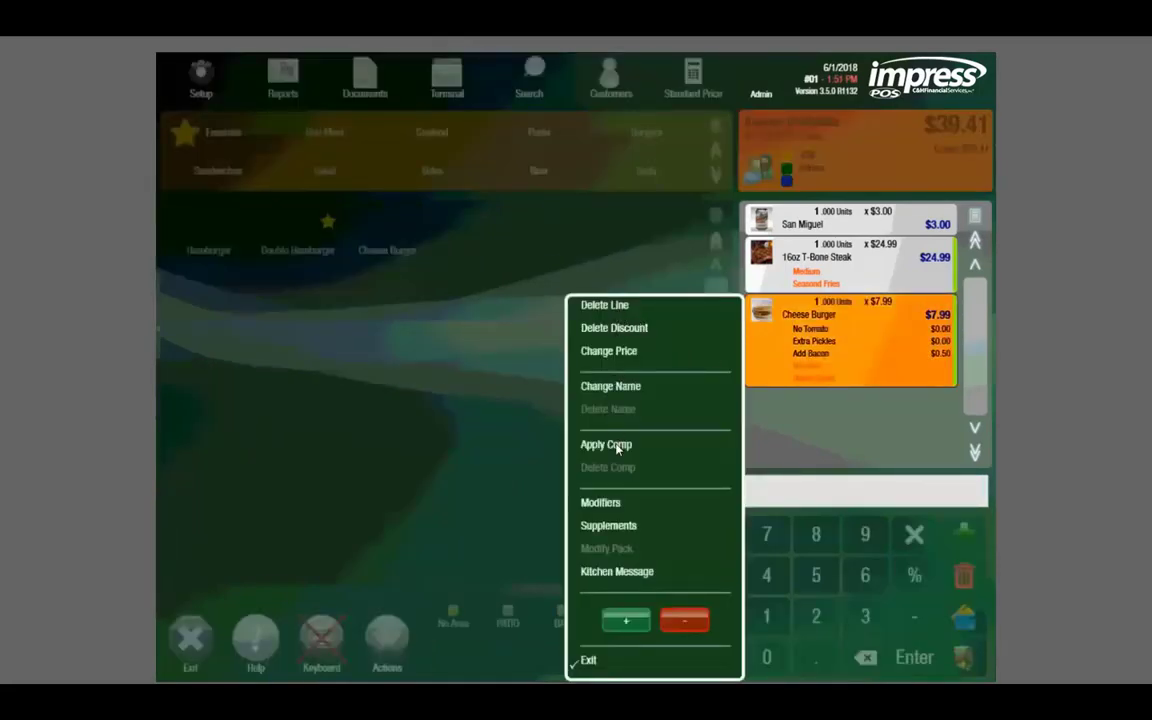
click(617, 571)
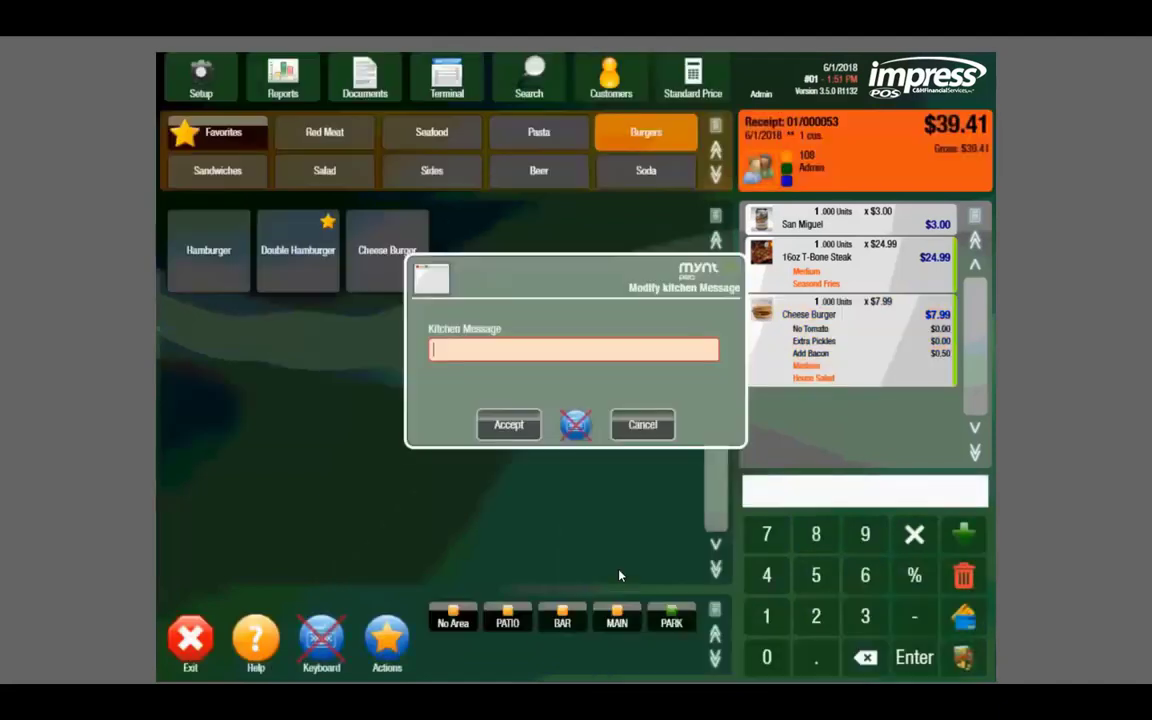
click(627, 432)
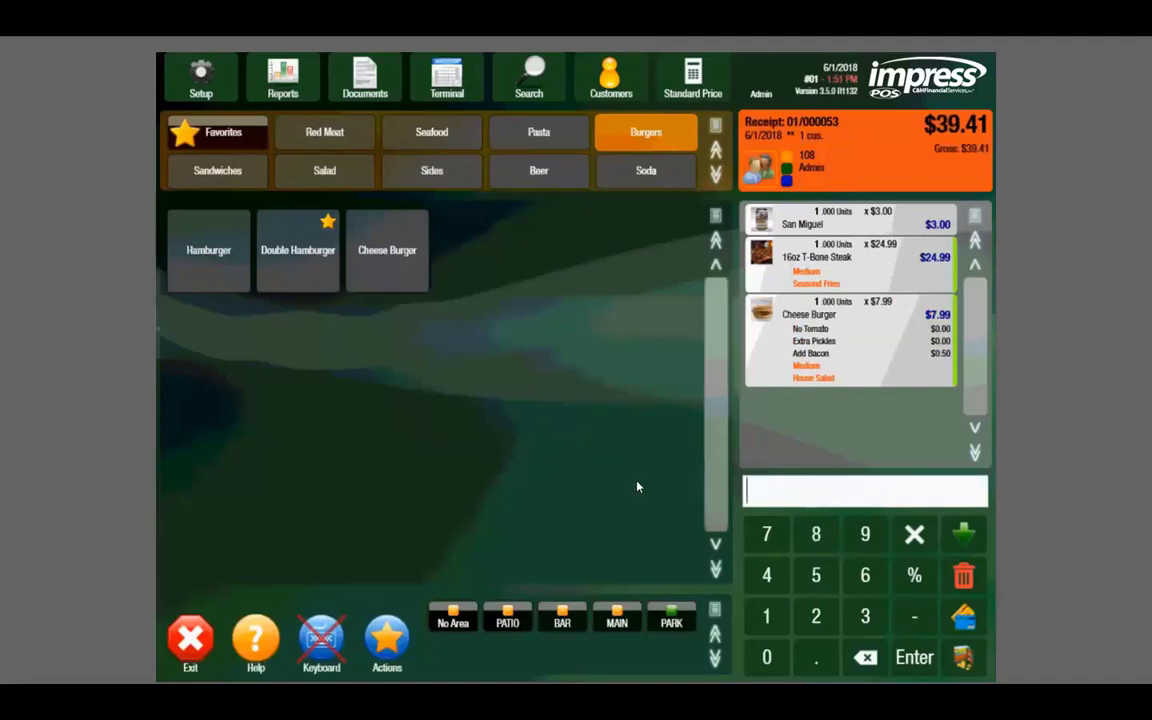
click(958, 541)
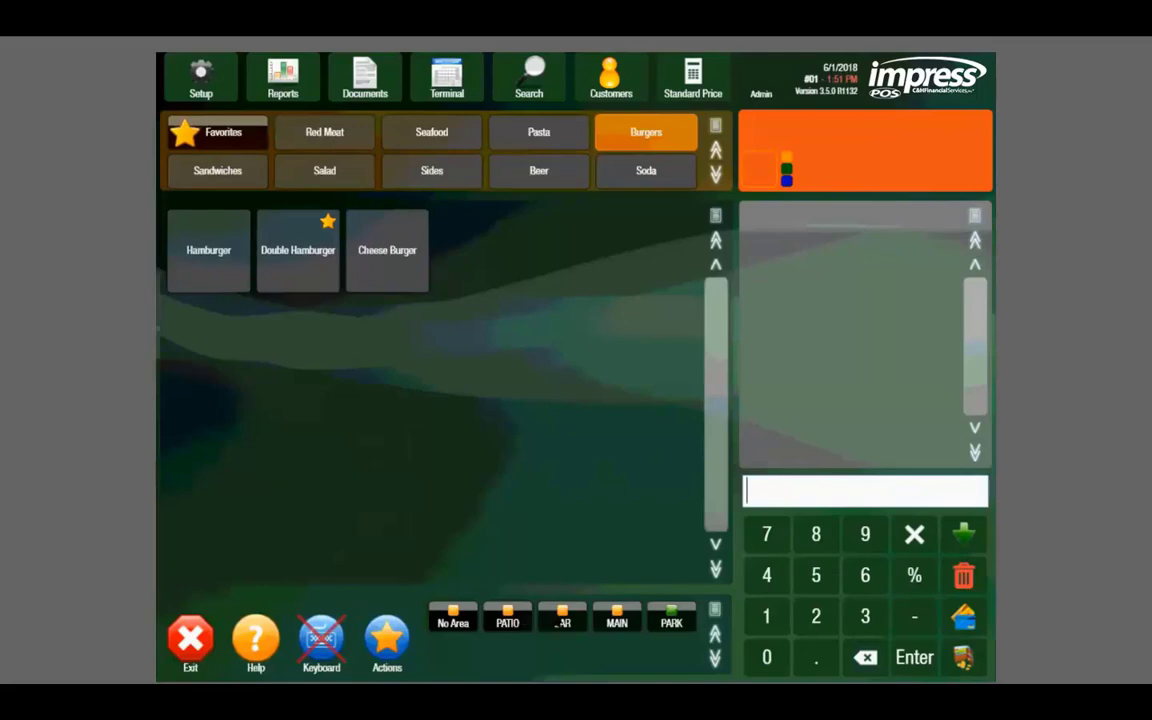
Load table 108's ticket with San Miguel, T-Bone Steak and Cheese Burger from the BAR floorplan.
click(558, 622)
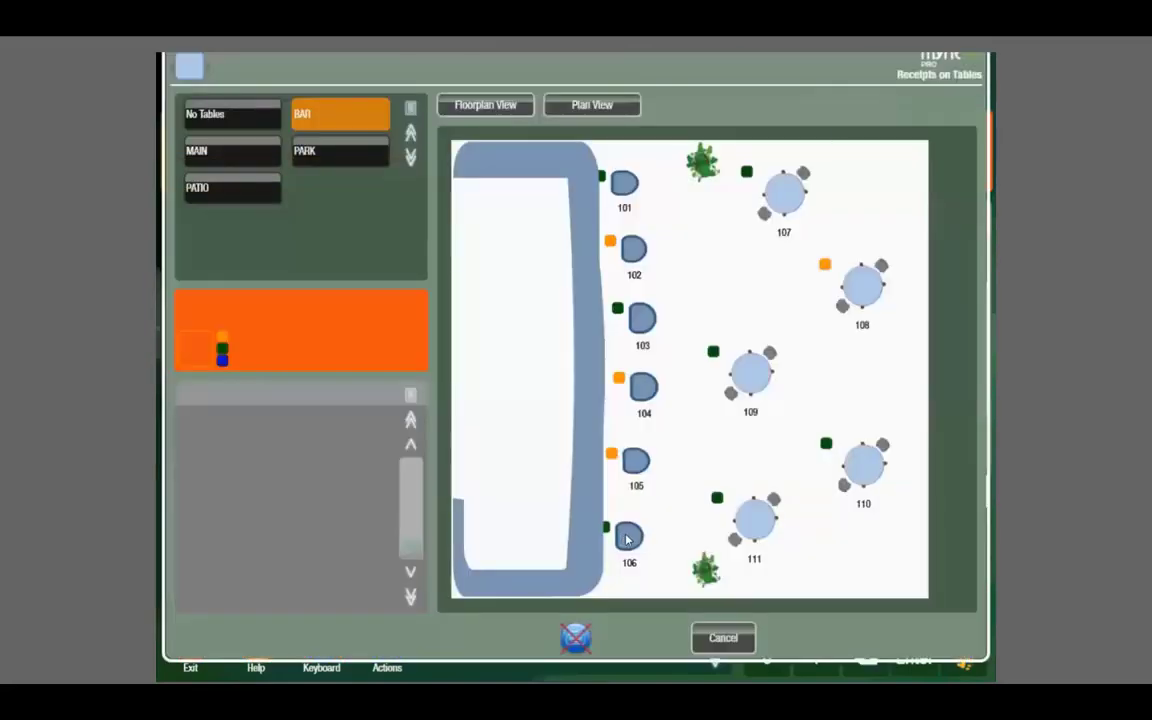
click(848, 300)
click(848, 300)
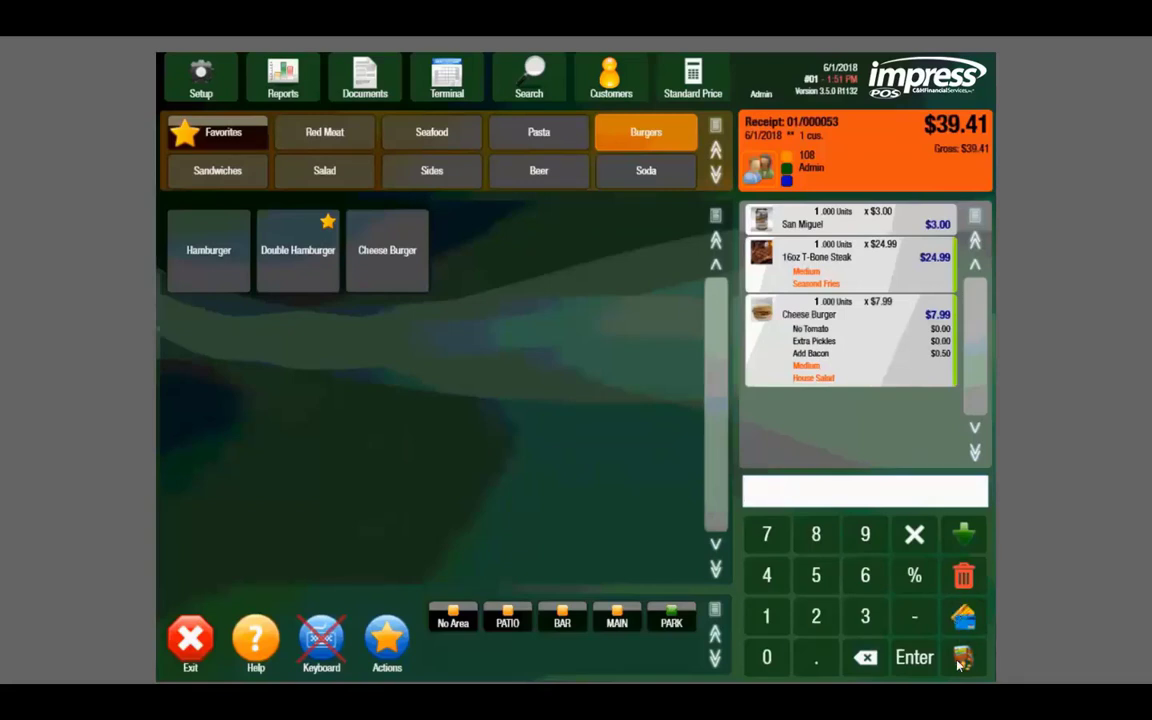
Pay table 108's ticket with $50.00 cash and finish the sale, giving $10.59 change.
key(Return)
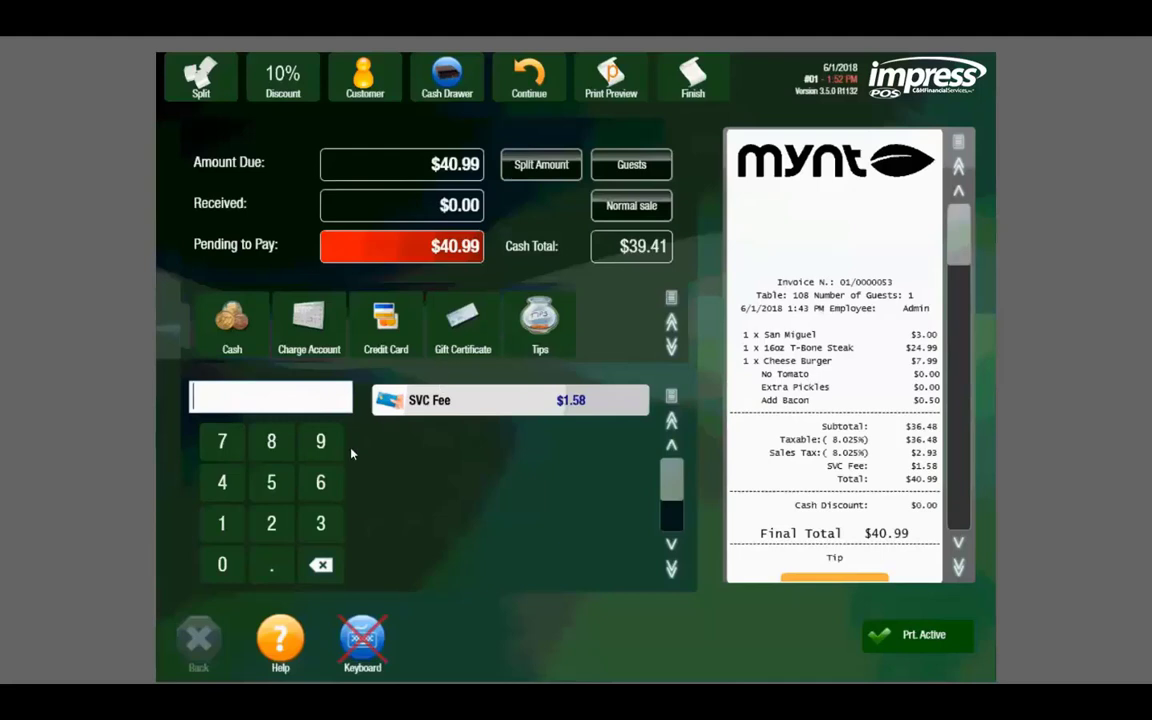
click(276, 484)
click(224, 562)
click(232, 320)
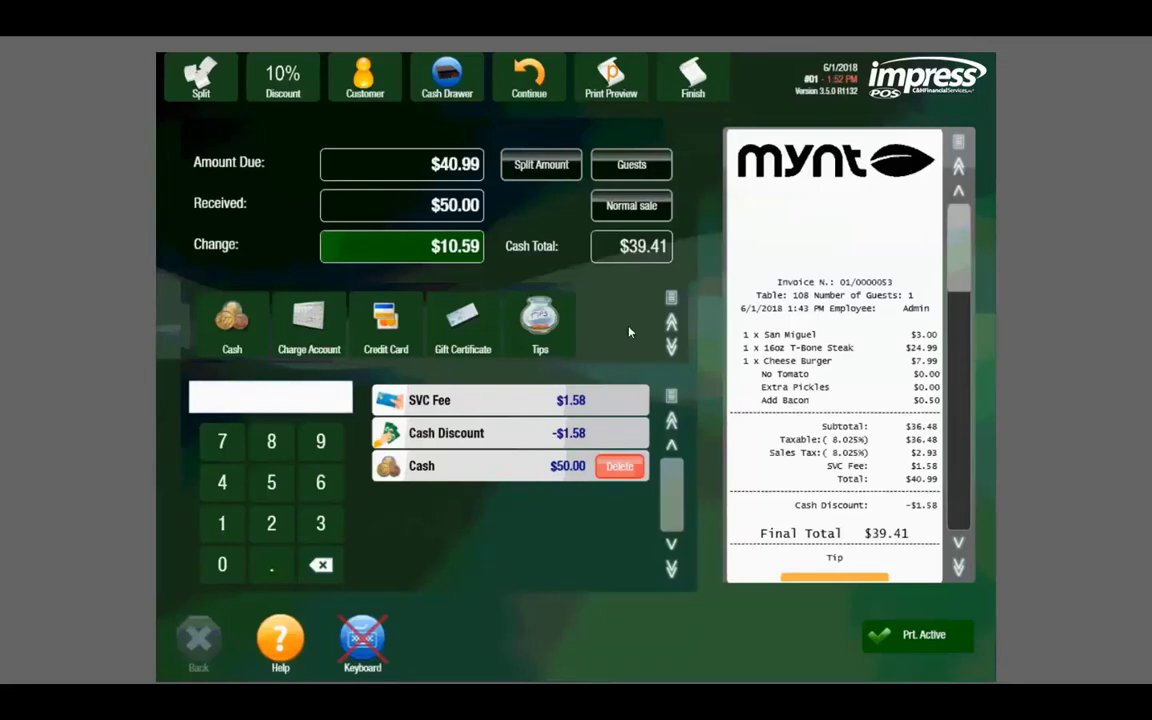
click(690, 80)
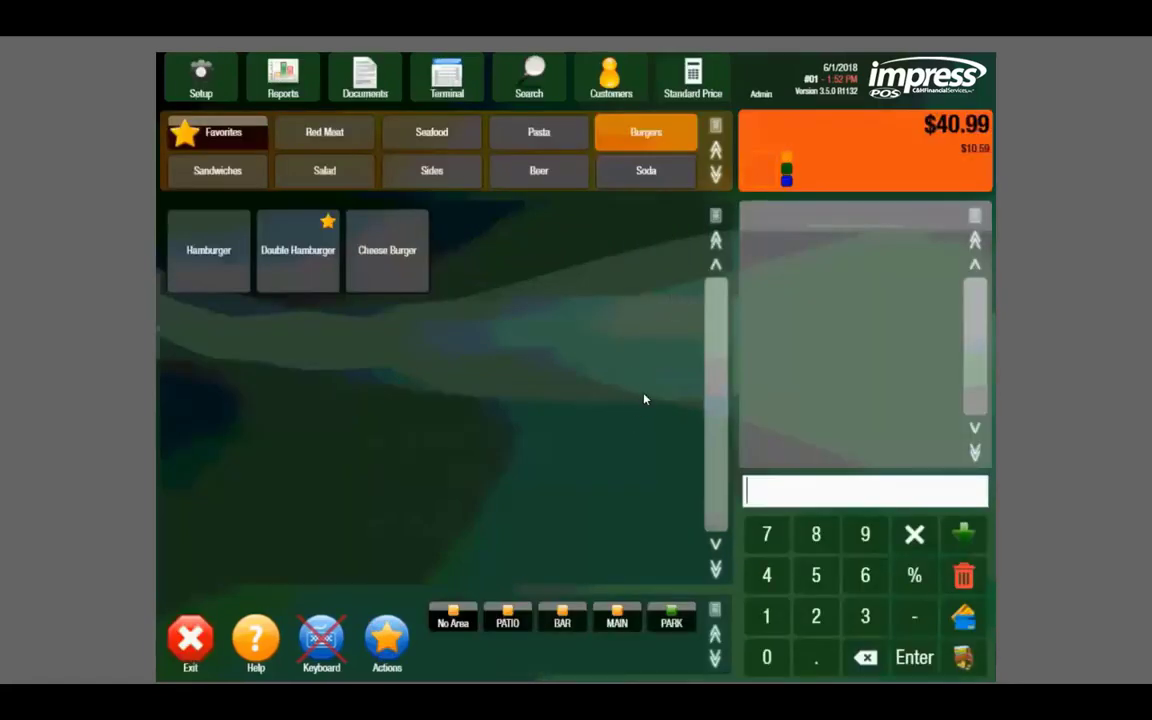
Preview a new customer's Discount options in Customers, then cancel both dialogs without adding anyone.
click(614, 85)
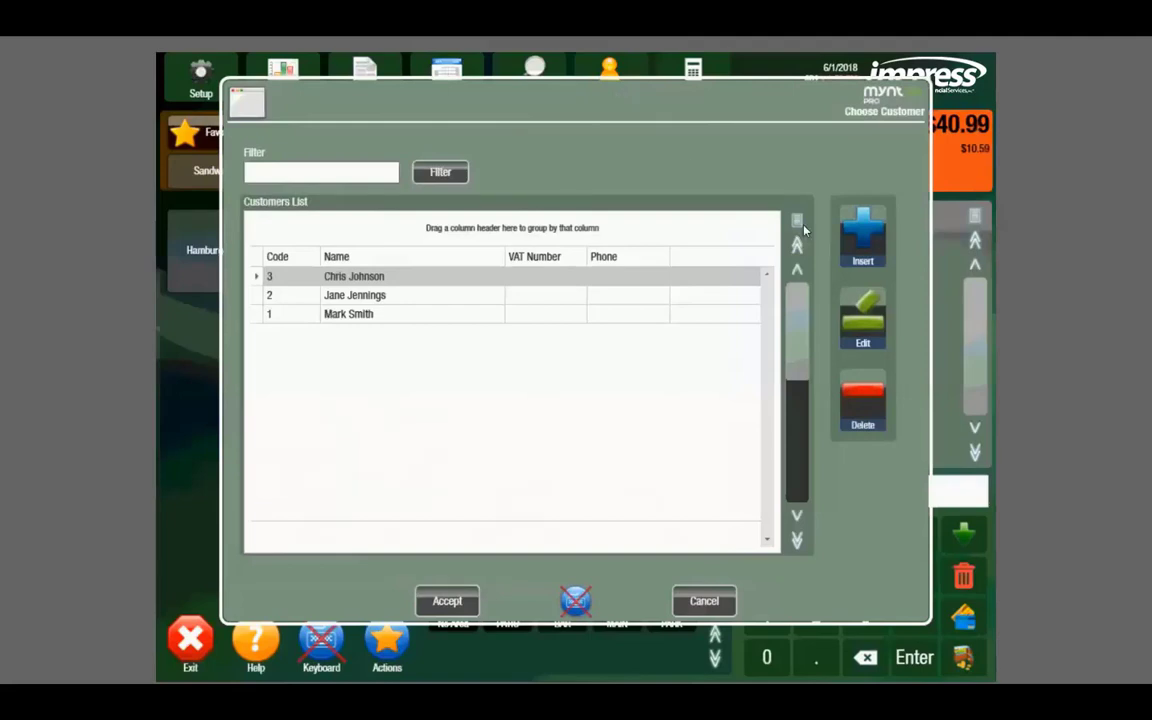
click(853, 233)
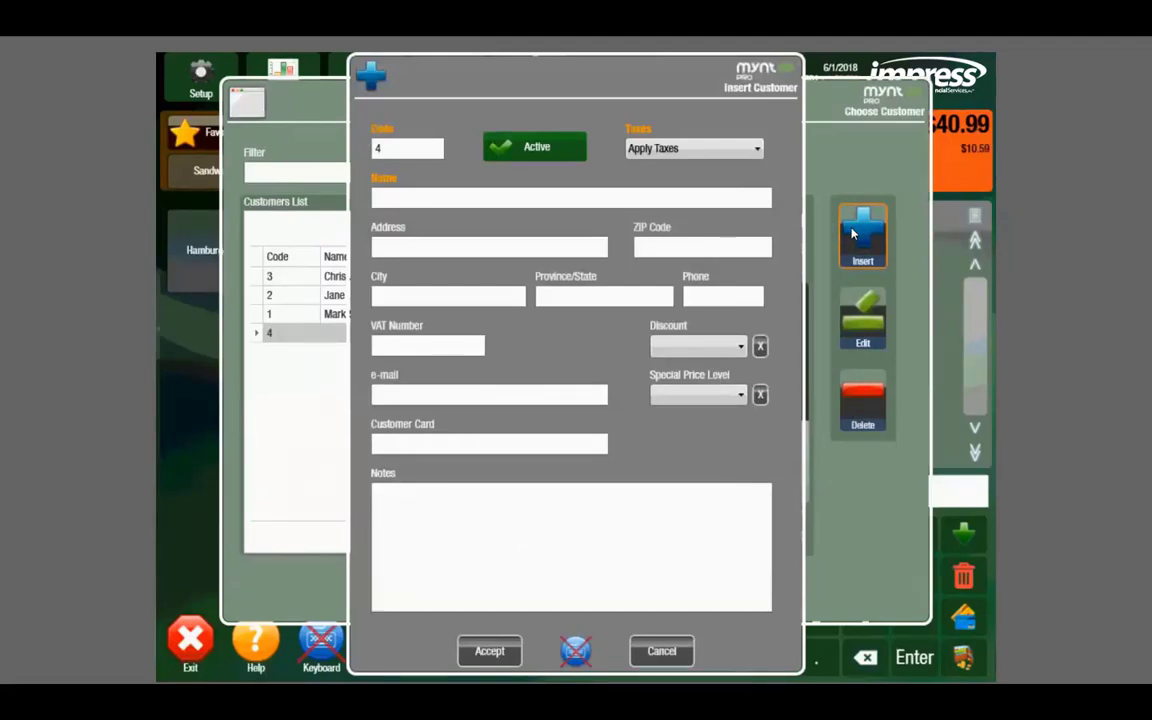
click(714, 347)
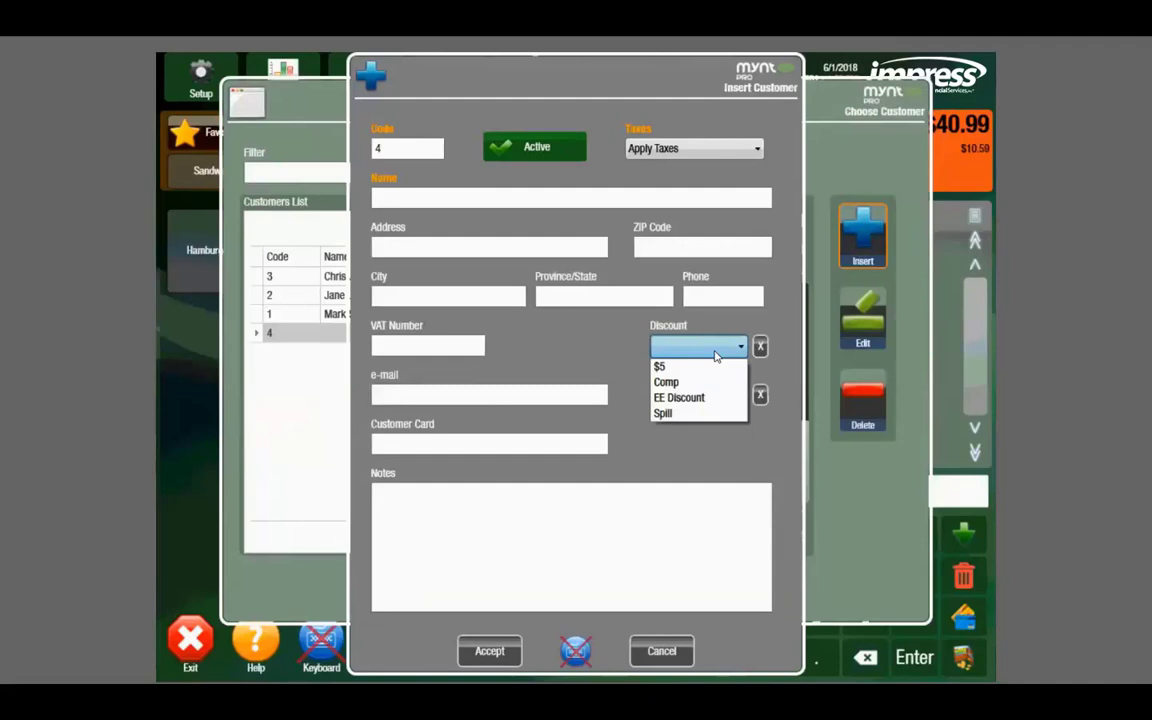
click(661, 651)
click(661, 651)
click(698, 603)
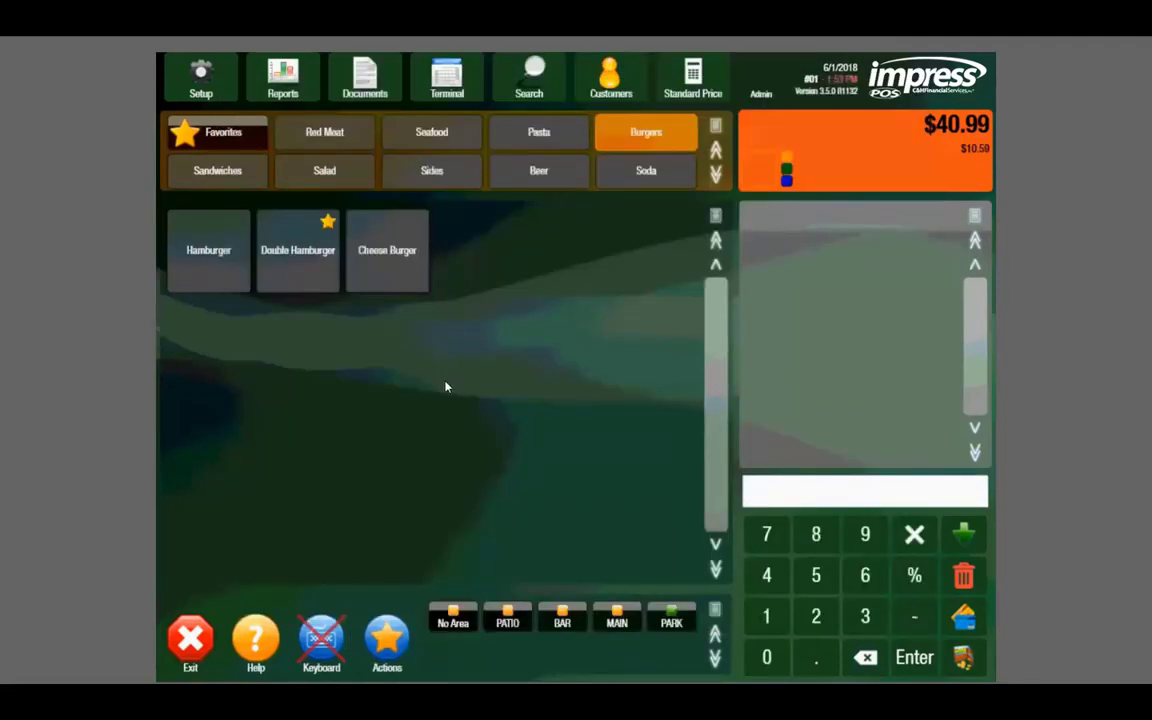
click(284, 85)
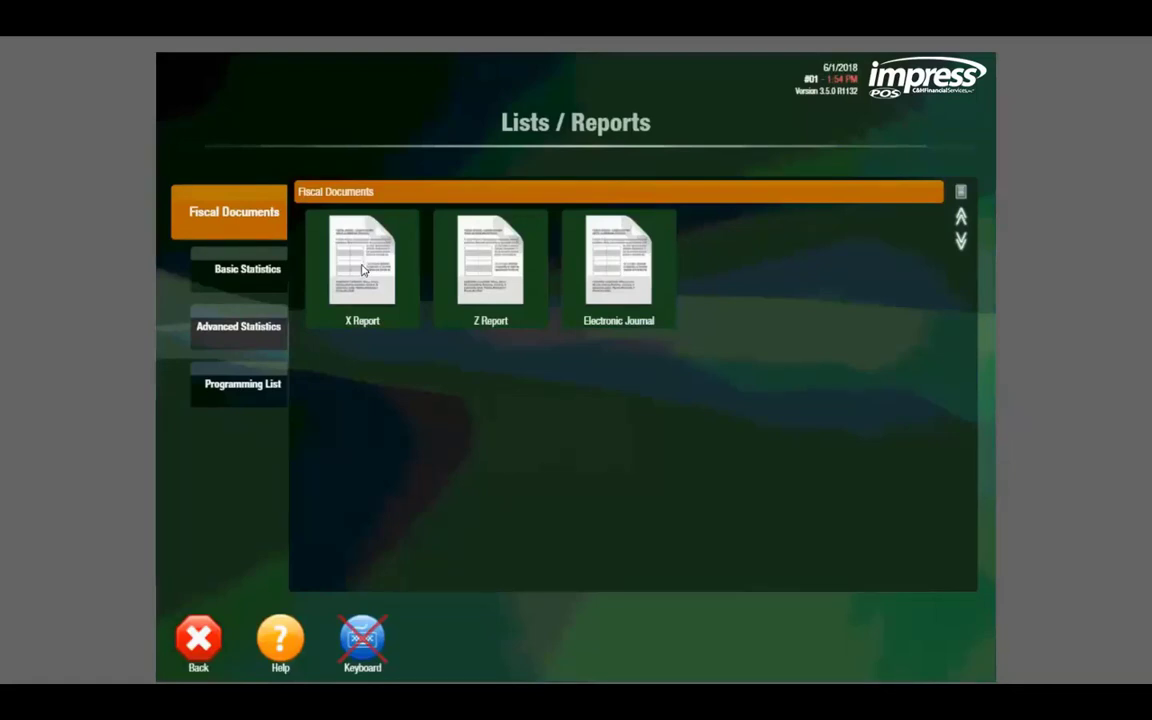
click(248, 272)
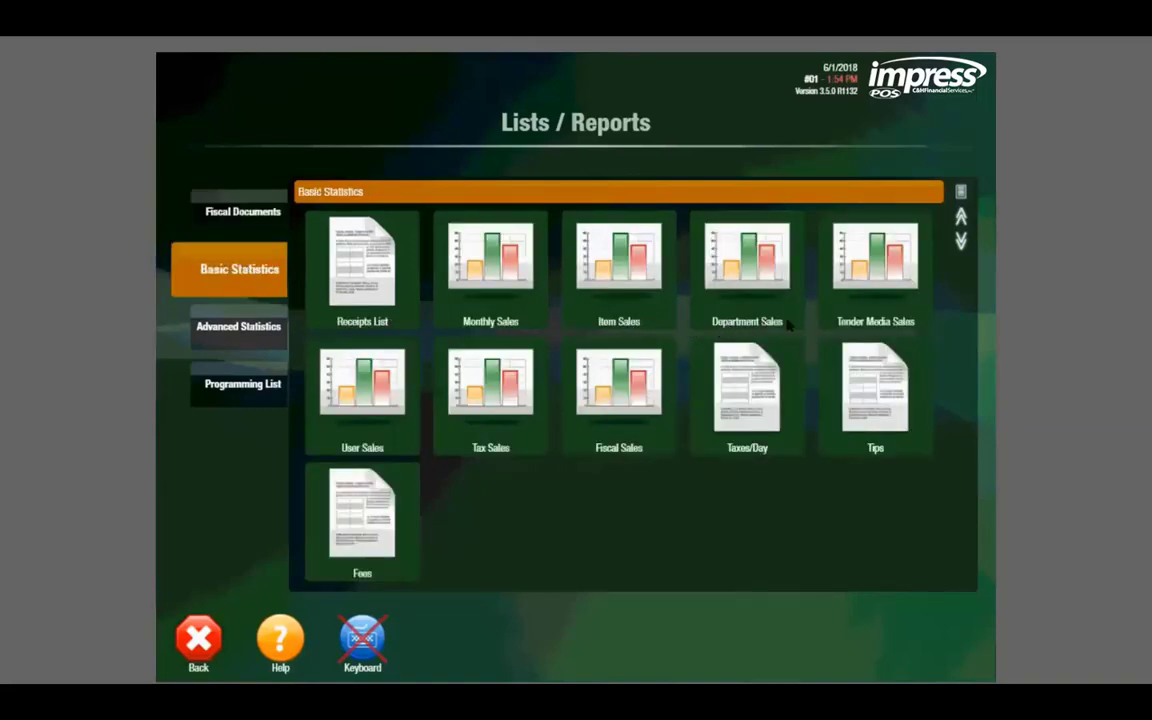
click(257, 327)
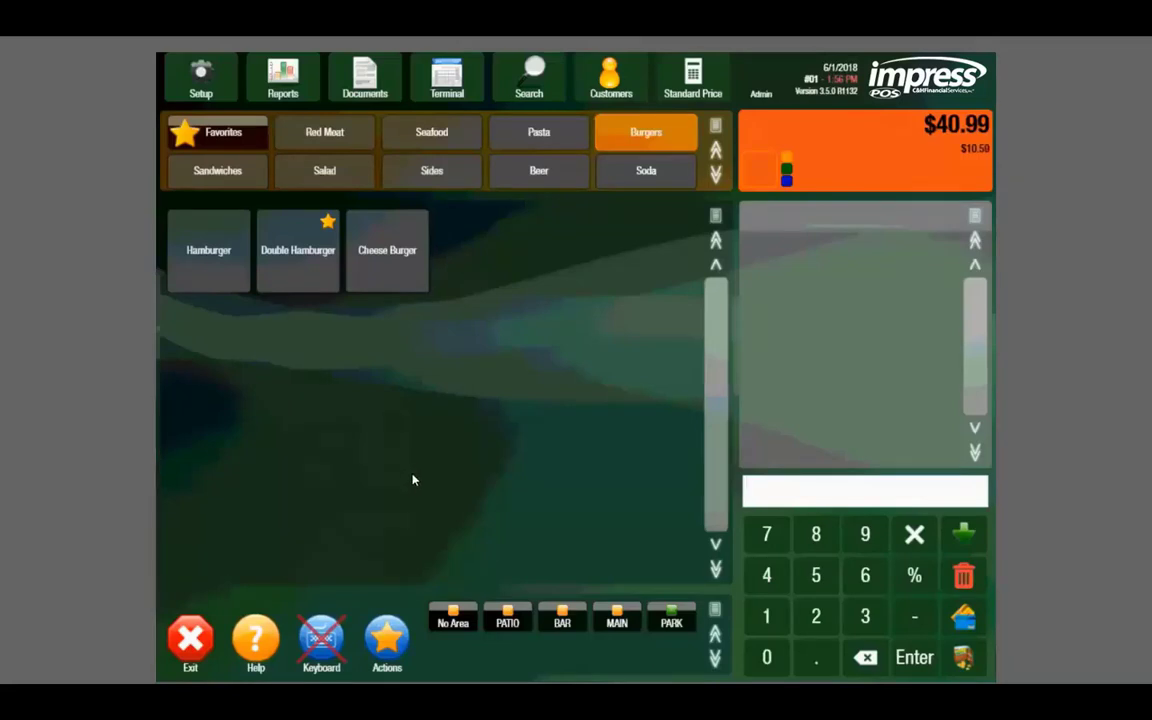
Start a new inventory document under Documents > Stock Documents > Inventory.
click(366, 94)
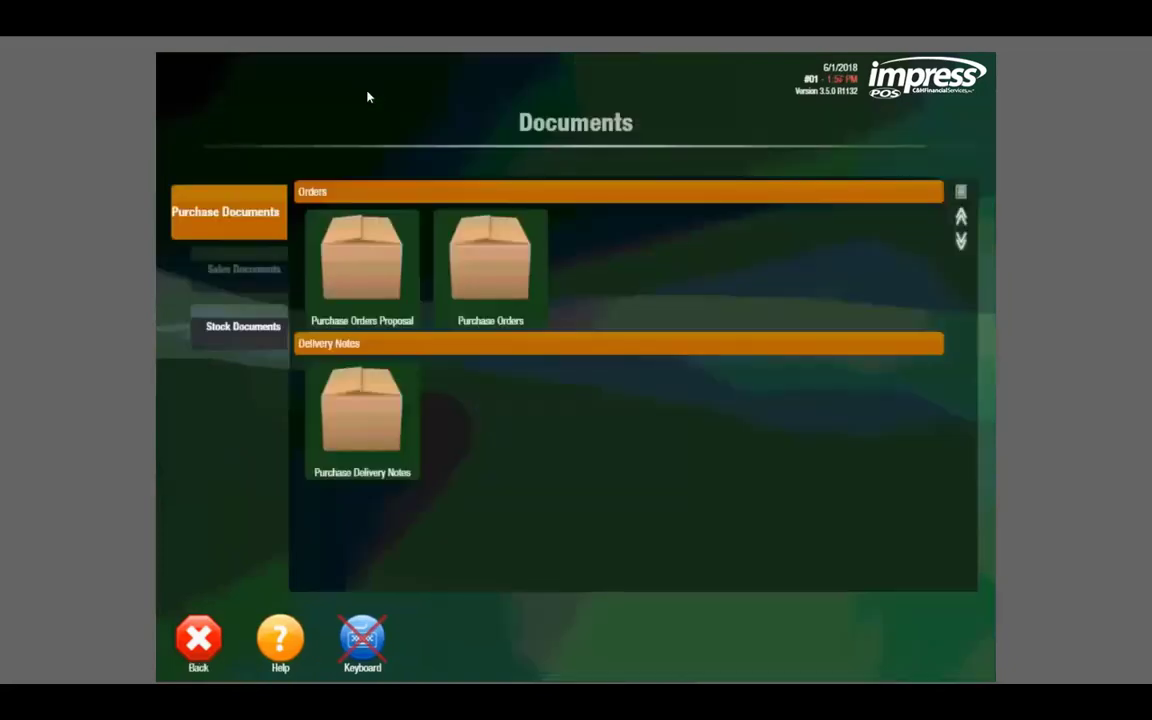
click(232, 305)
click(391, 270)
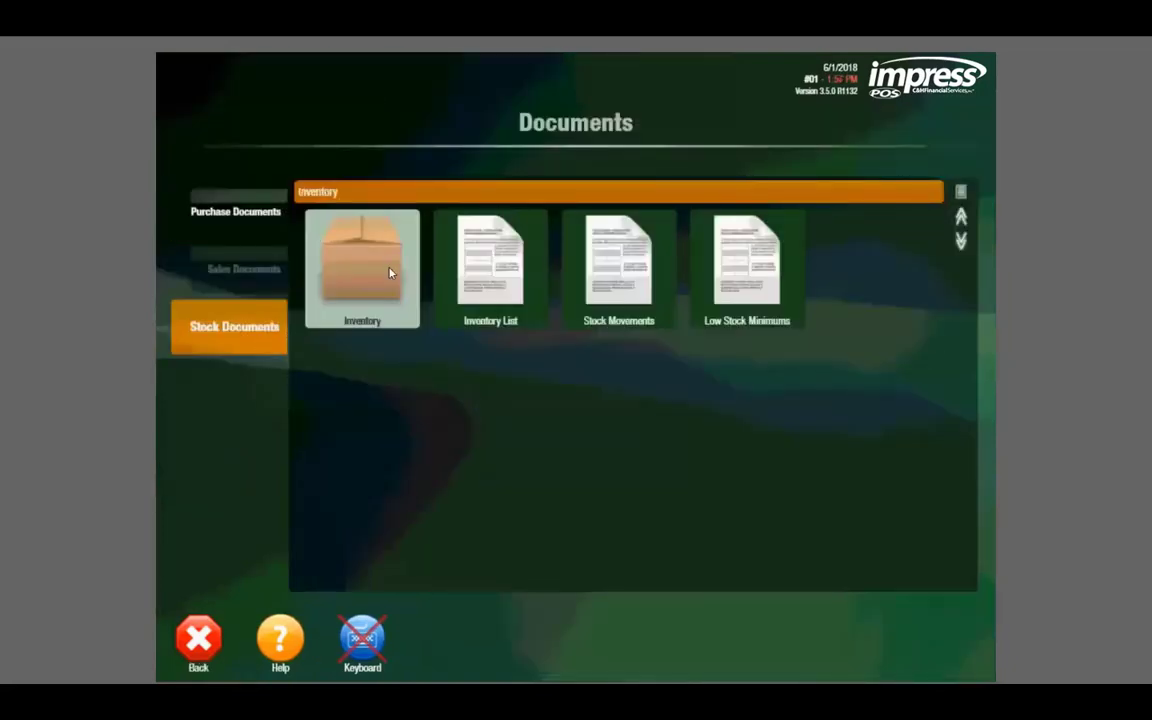
click(848, 277)
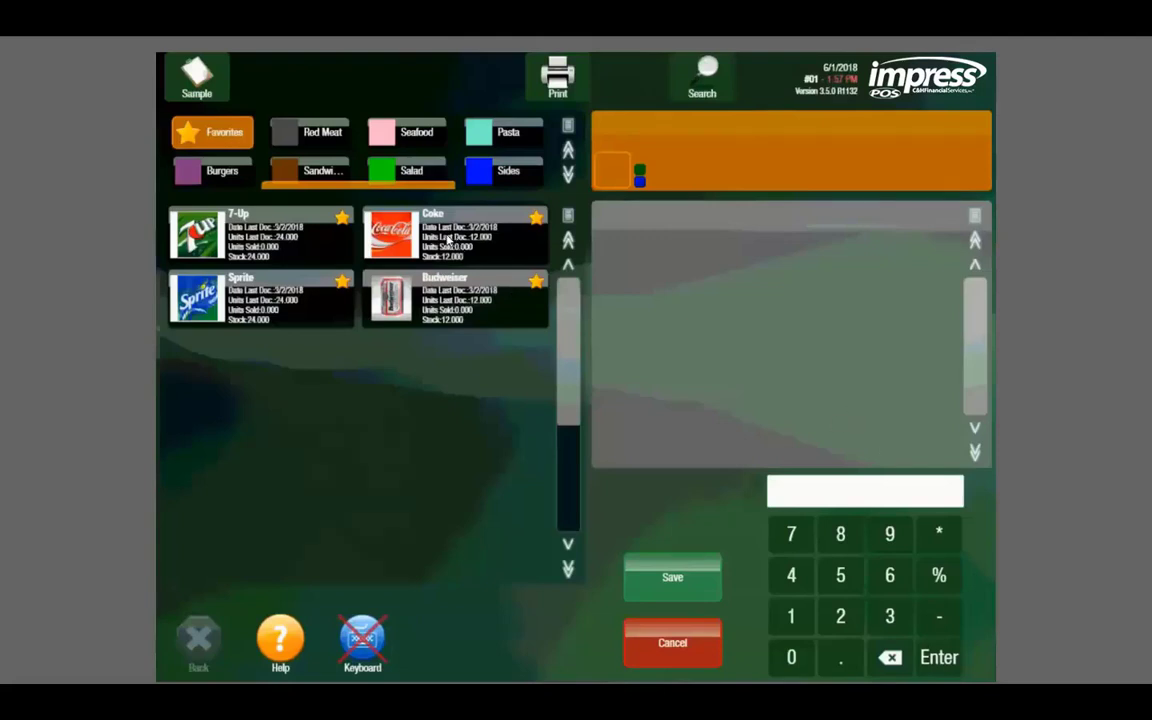
Count 80 units of Coke, save the document, and go back to the sales screen.
click(449, 242)
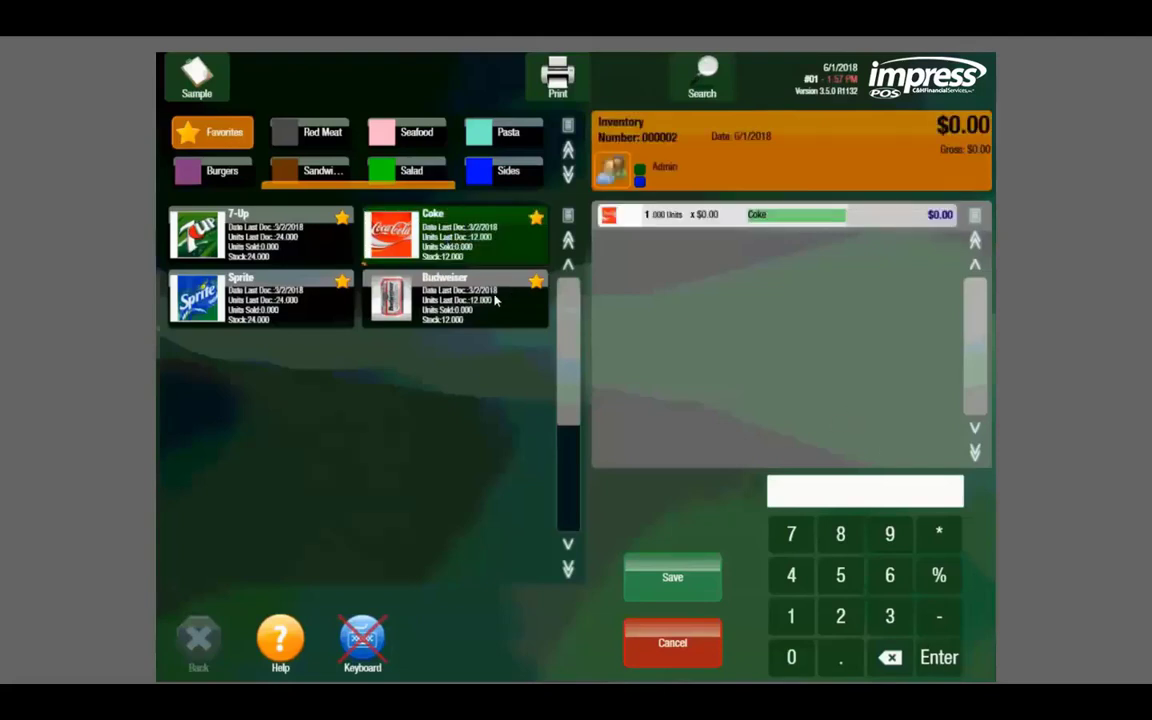
click(841, 540)
click(791, 655)
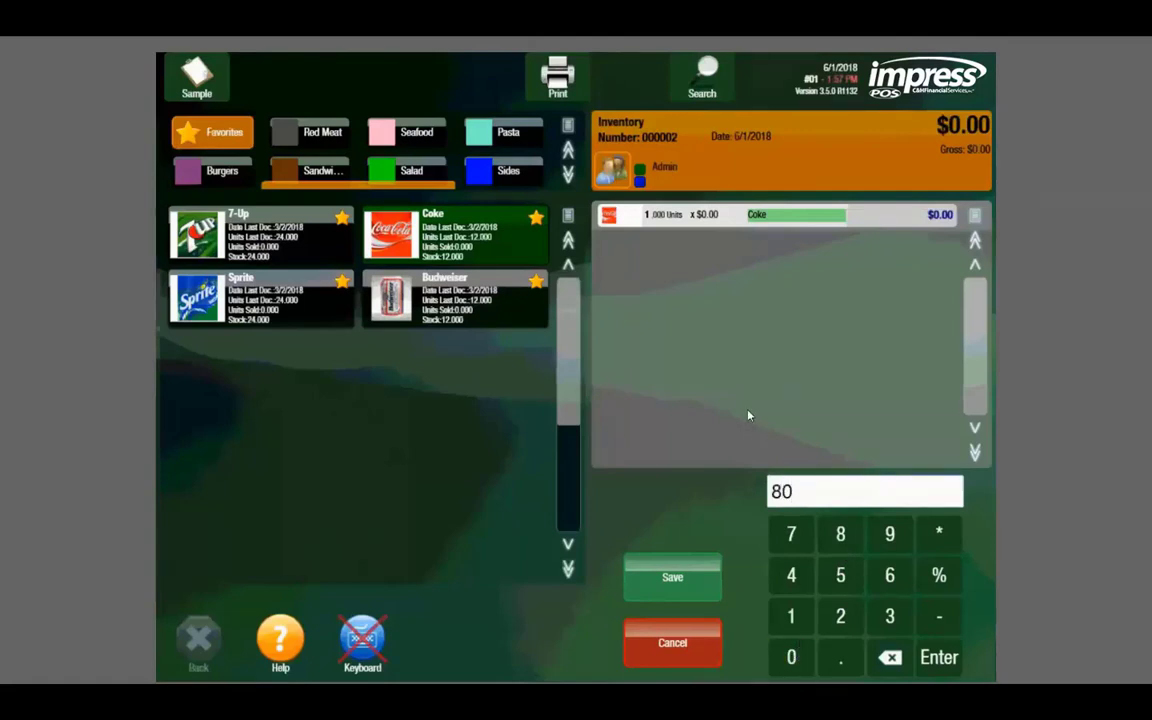
click(698, 222)
click(672, 578)
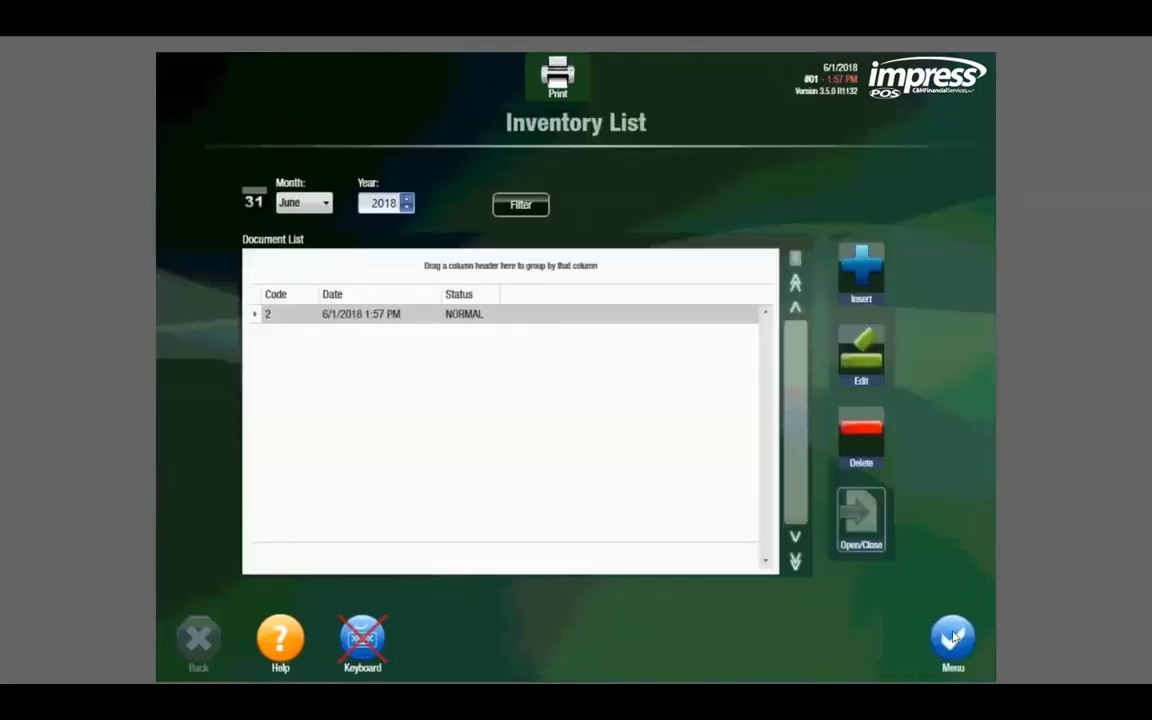
click(858, 578)
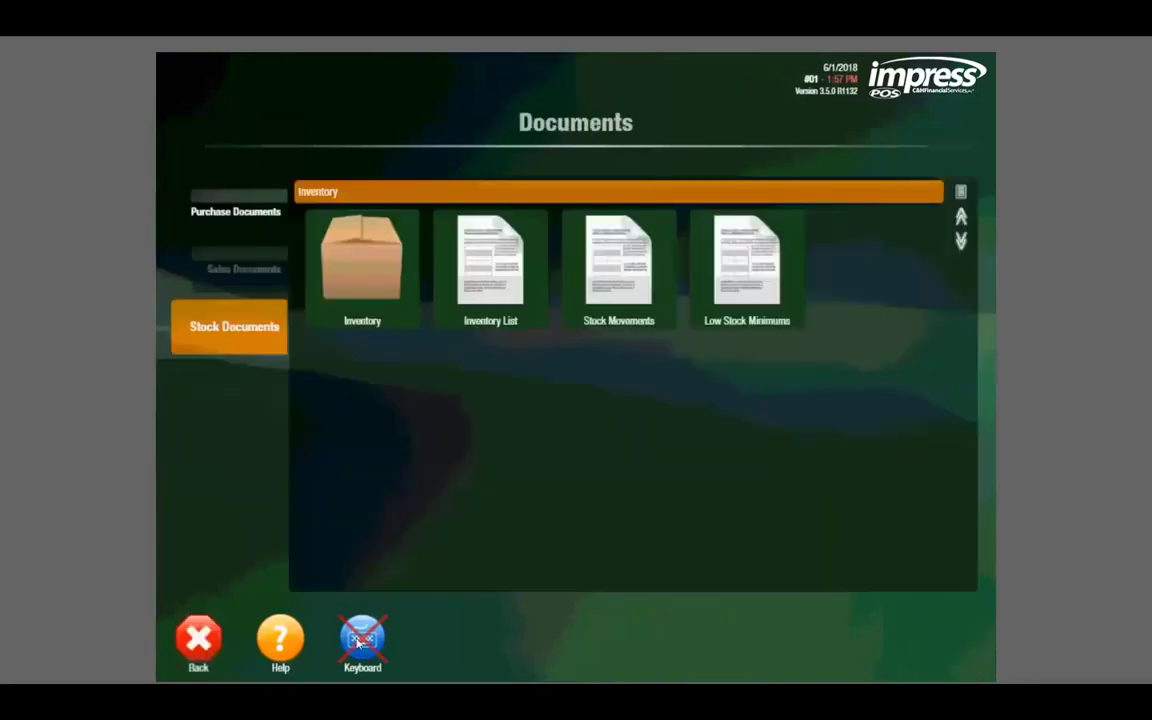
click(198, 640)
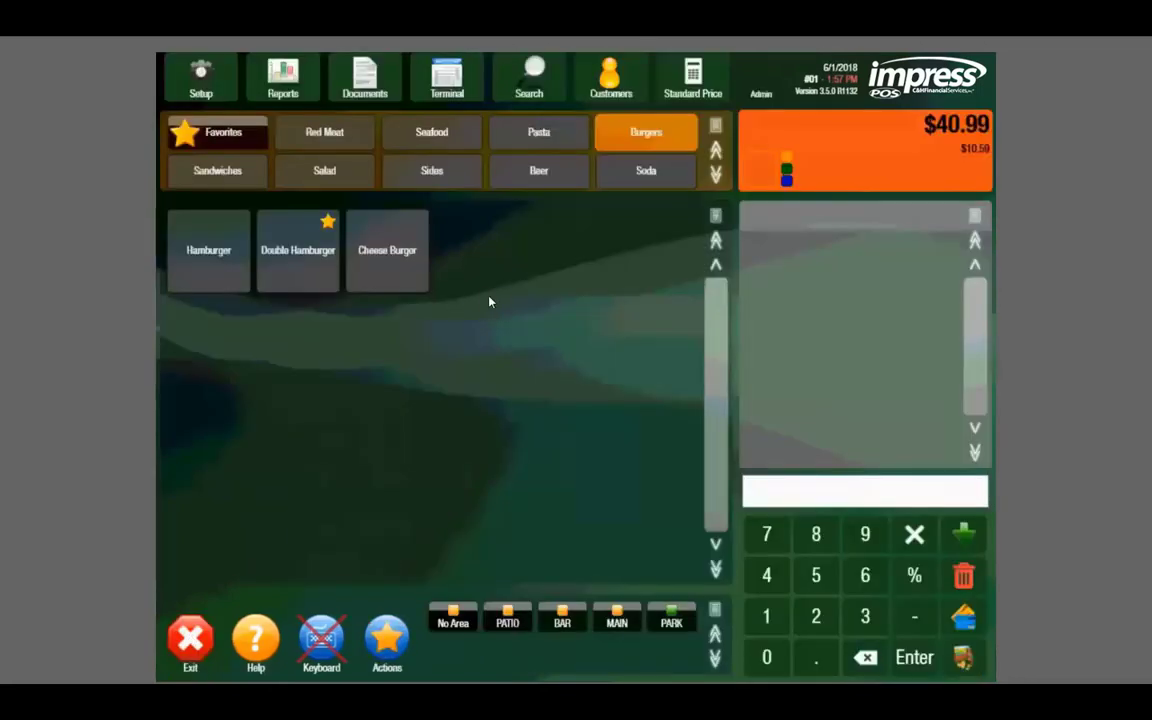
Switch to the Soda category to list Bottled Water, 7-Up, Fanta Orange, Nestea, Coke Zero, Coke and Sprite.
click(633, 183)
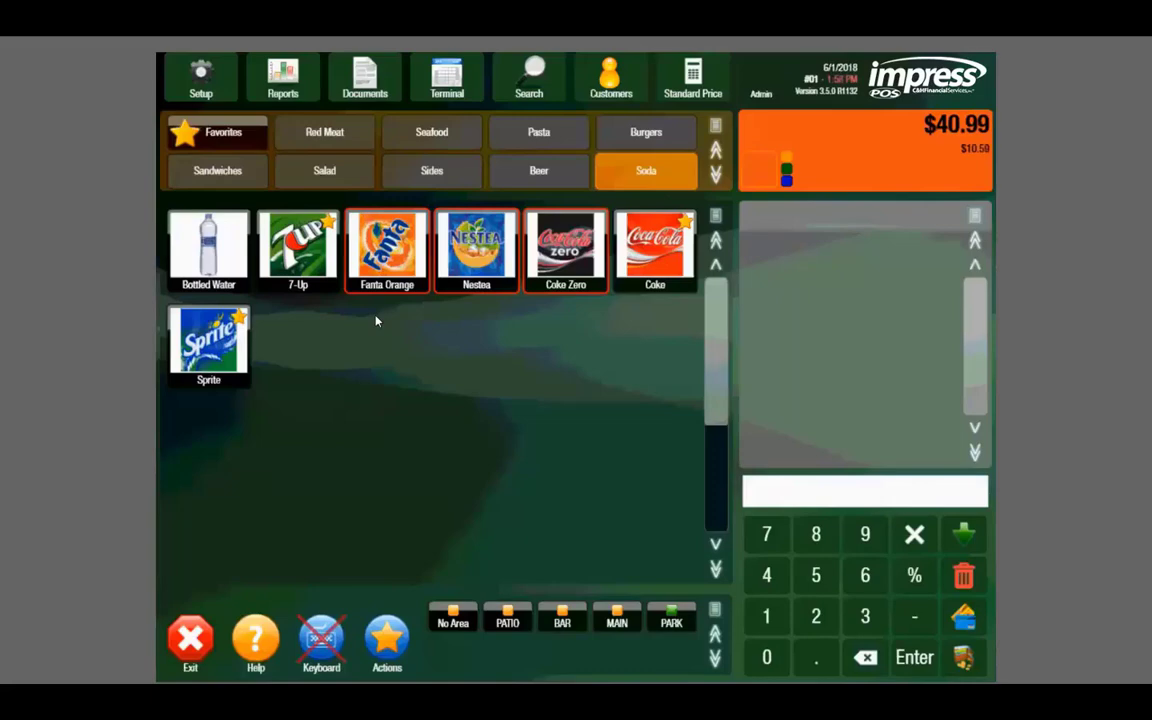
Start a new item in the Burgers department under Setup > Items & Price Levels > Items.
click(205, 85)
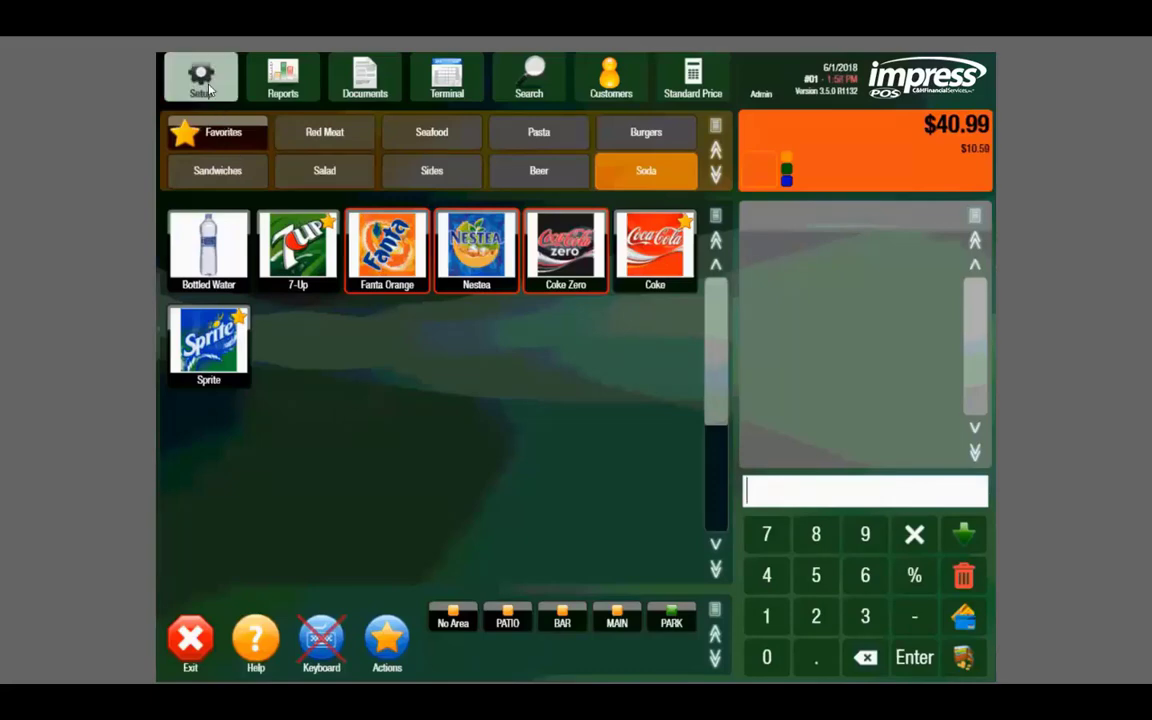
click(248, 388)
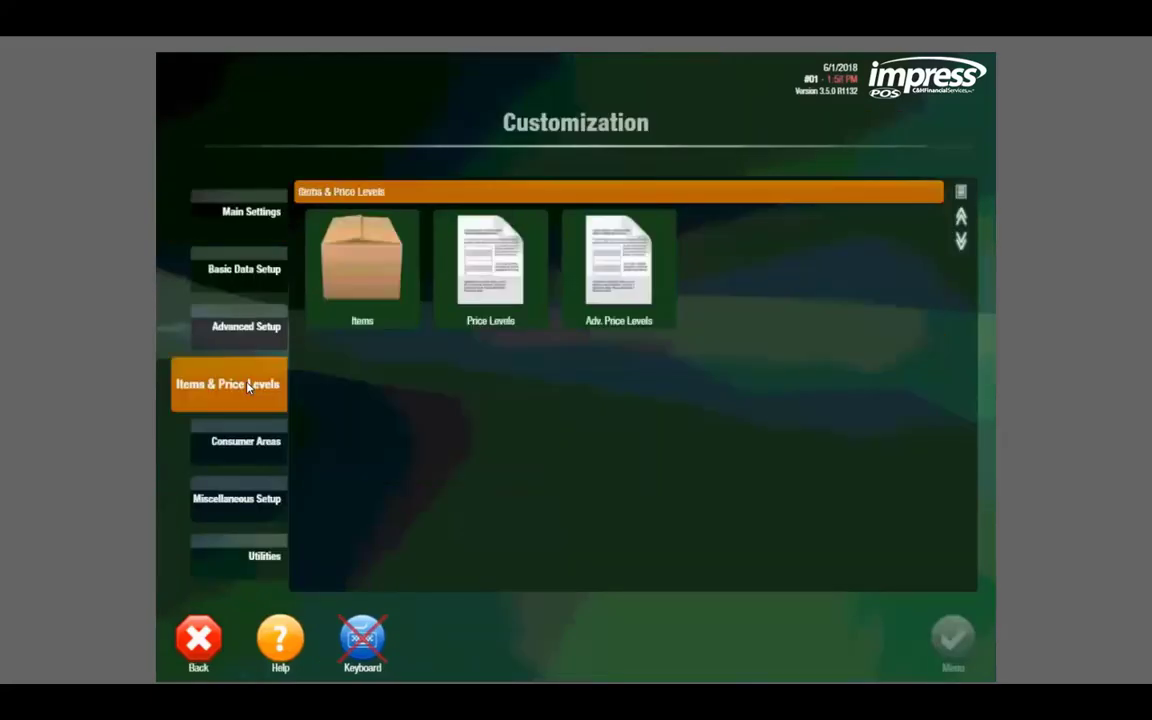
click(380, 285)
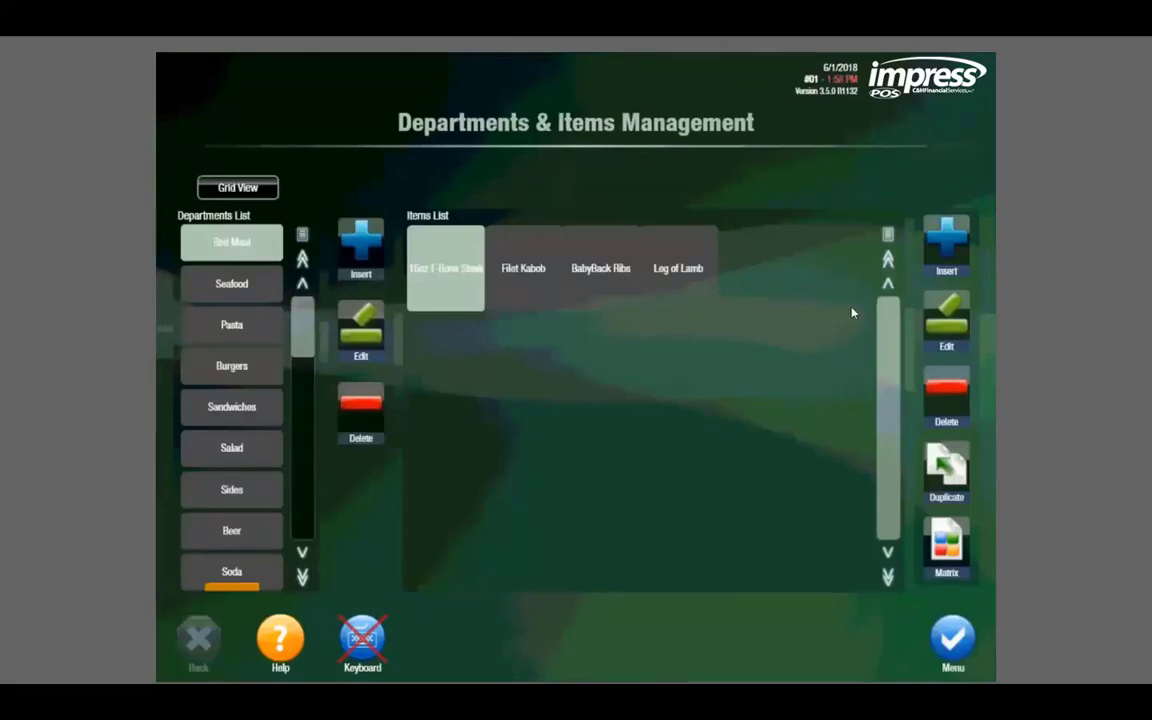
click(232, 366)
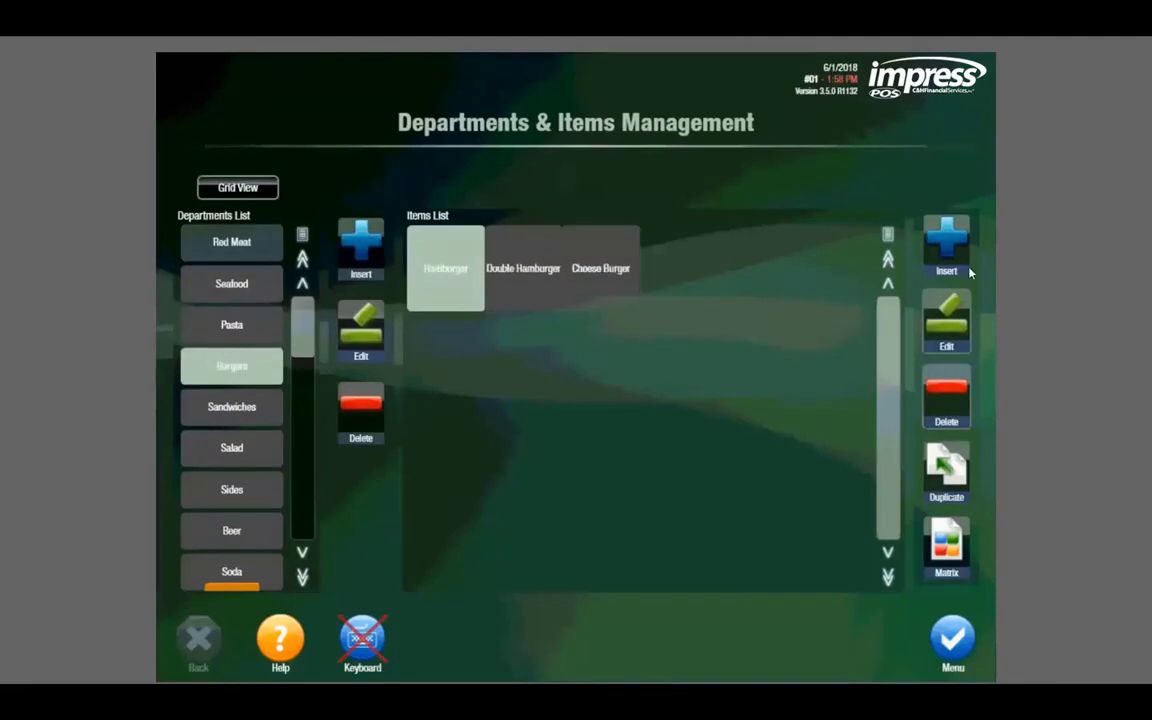
click(720, 321)
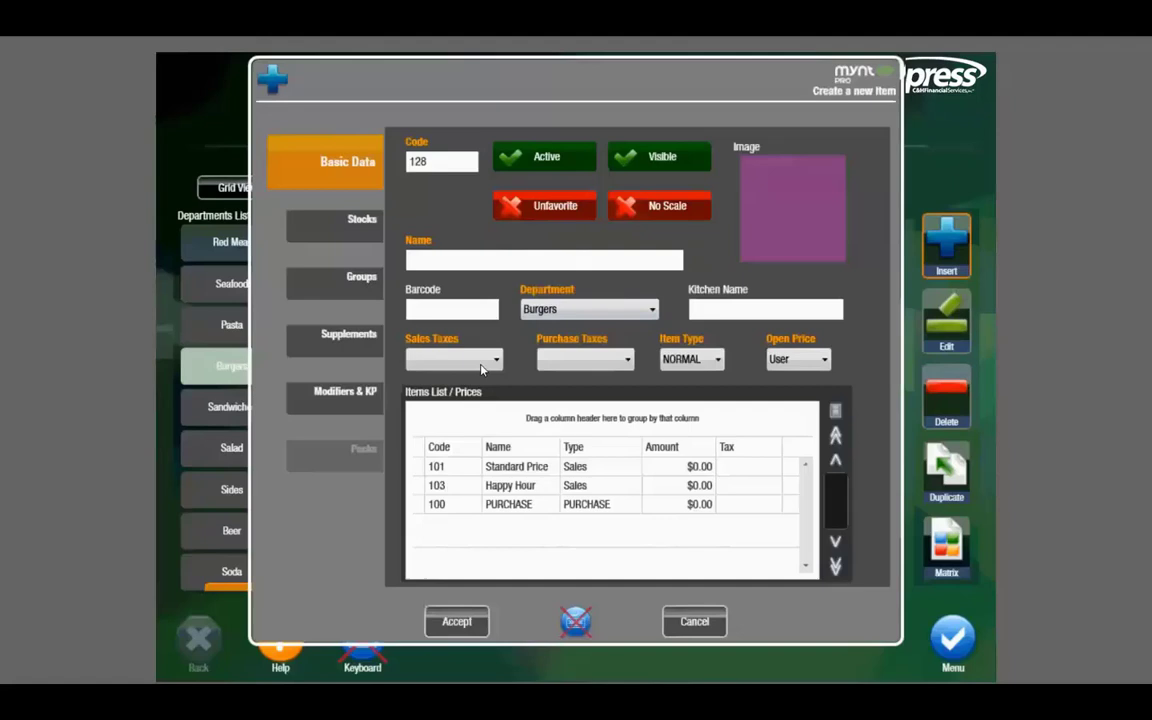
Browse the item's sales tax choices and image Catalog (Bread) and Colors, then cancel unsaved.
click(481, 367)
click(779, 231)
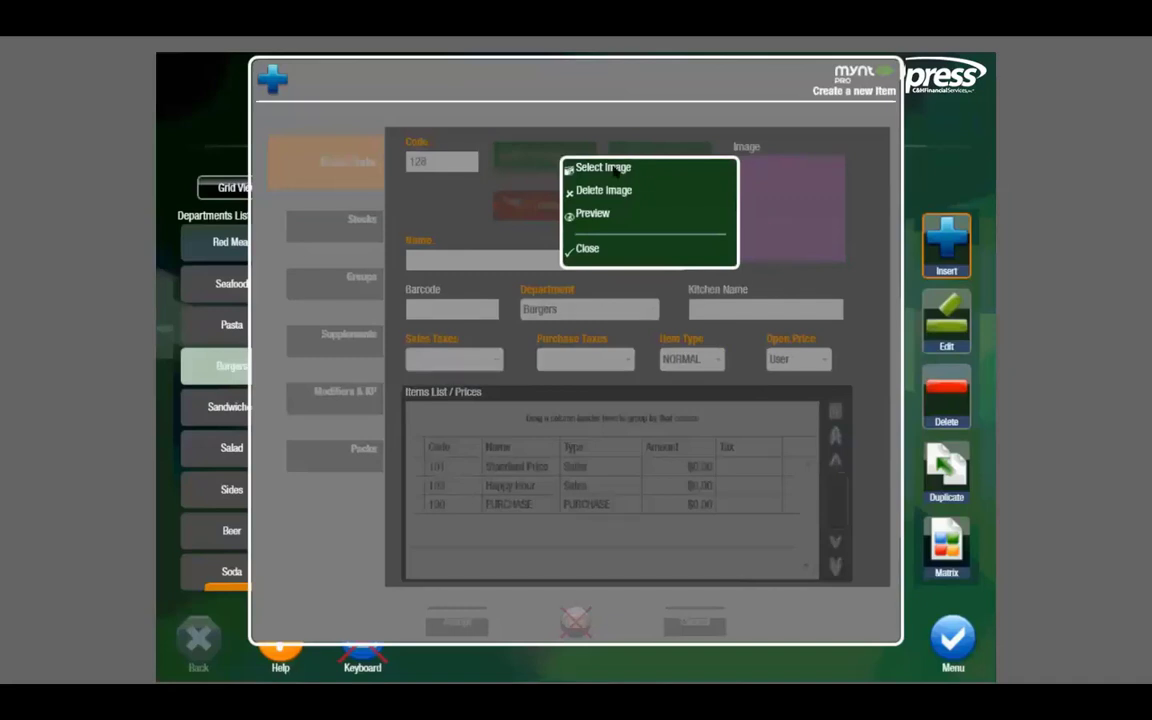
click(614, 169)
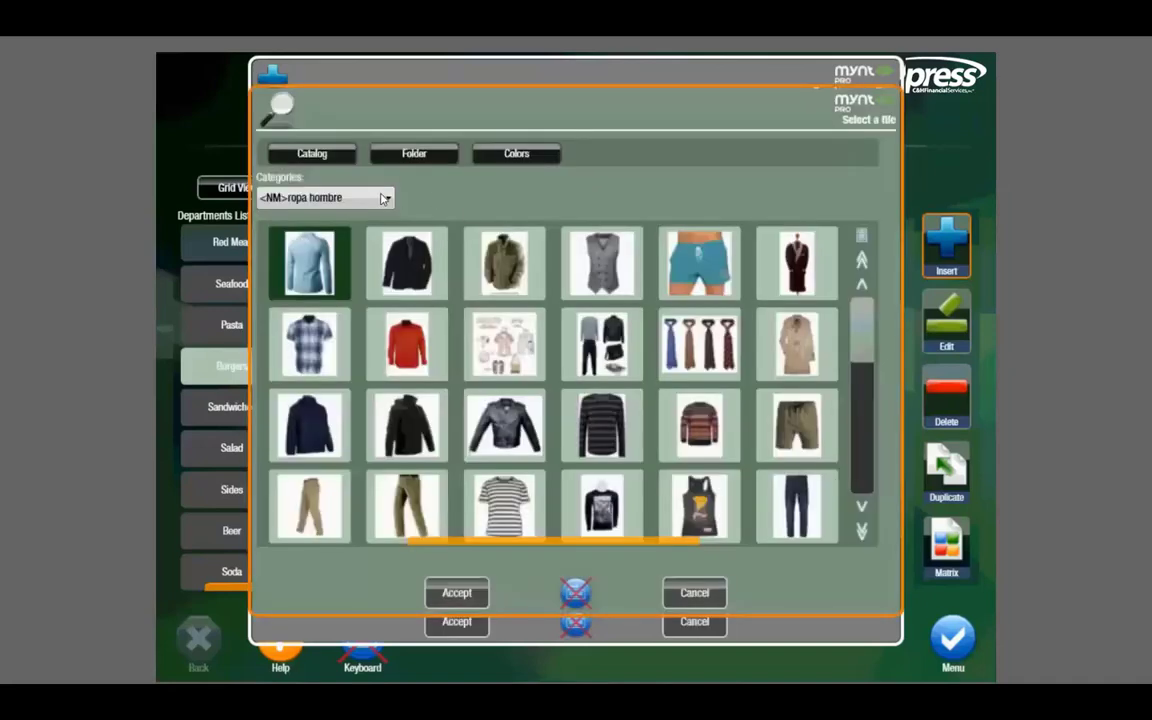
click(388, 197)
drag(388, 222, 388, 258)
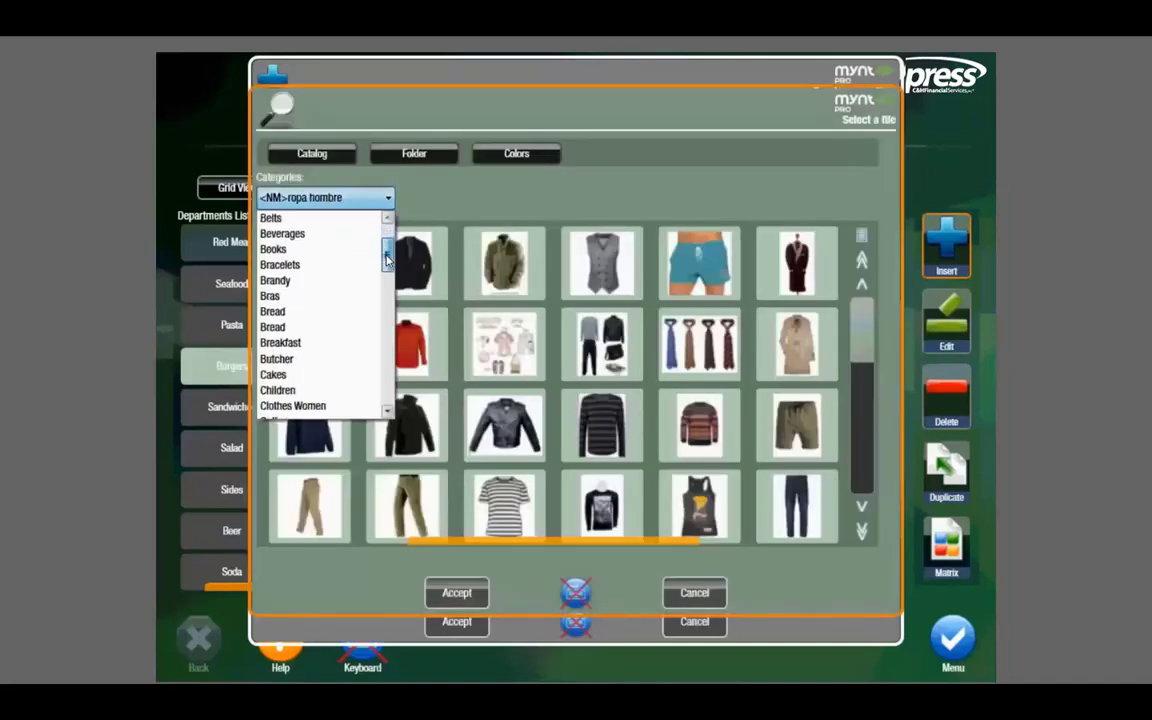
click(316, 313)
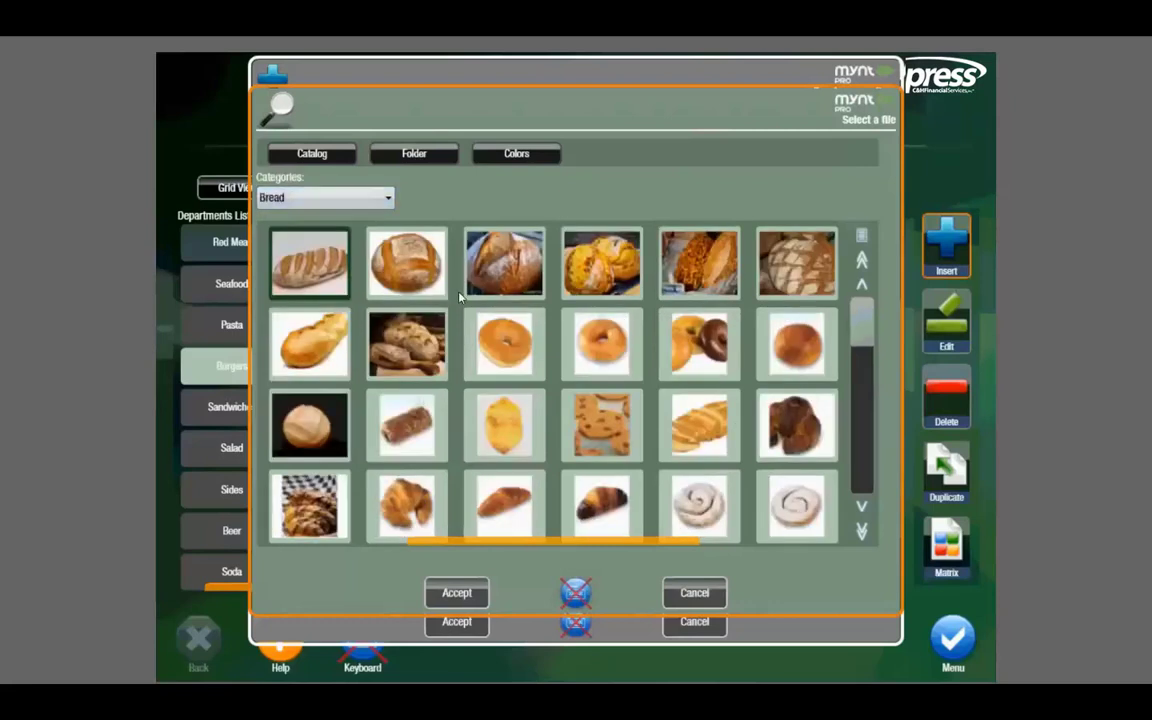
click(520, 157)
click(692, 594)
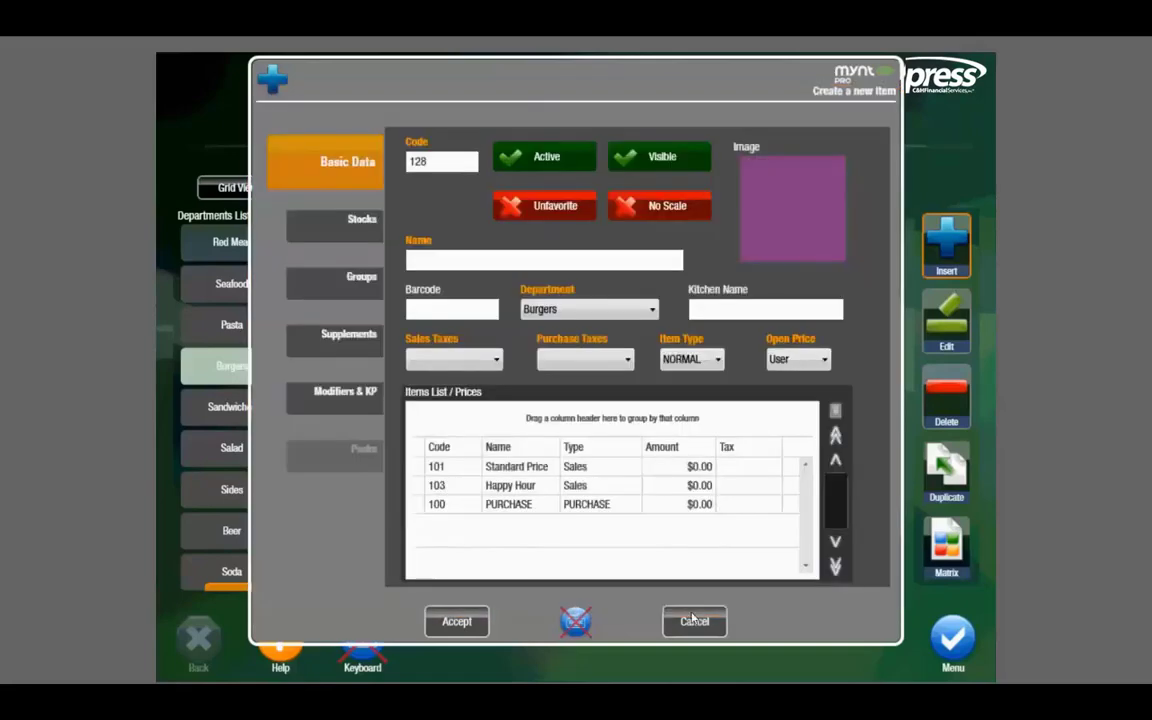
click(690, 622)
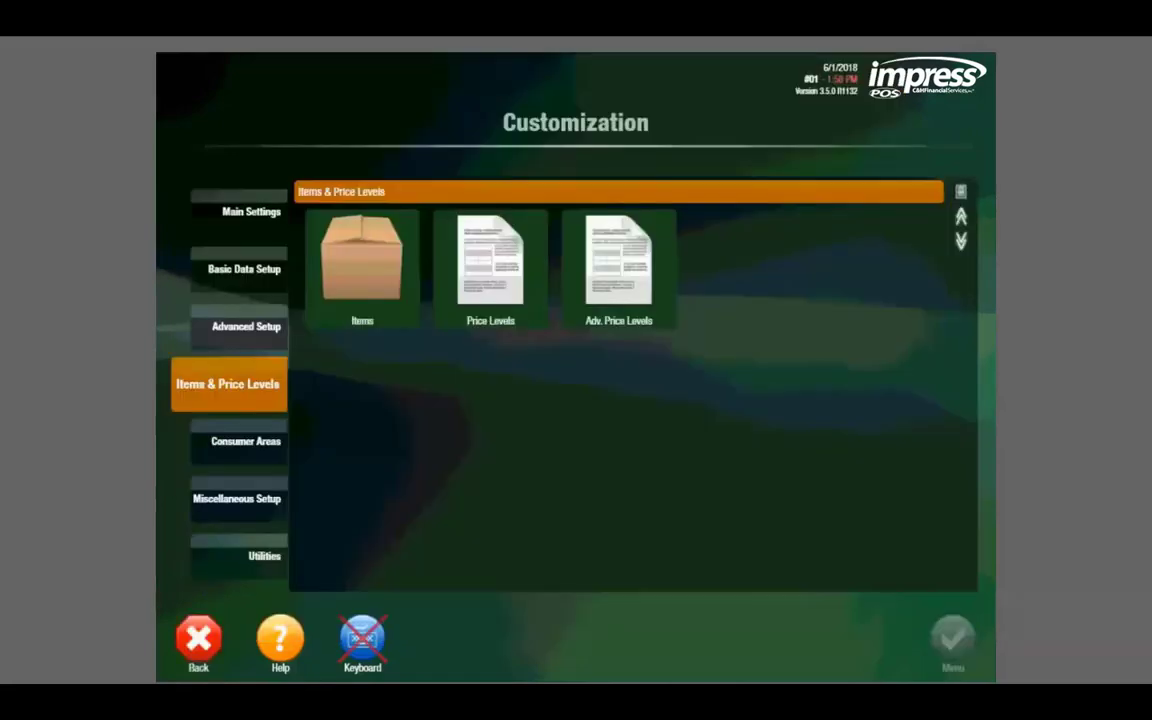
Go Back from the Customization screen to the Soda sales screen with the $40.99 sale shown.
click(198, 633)
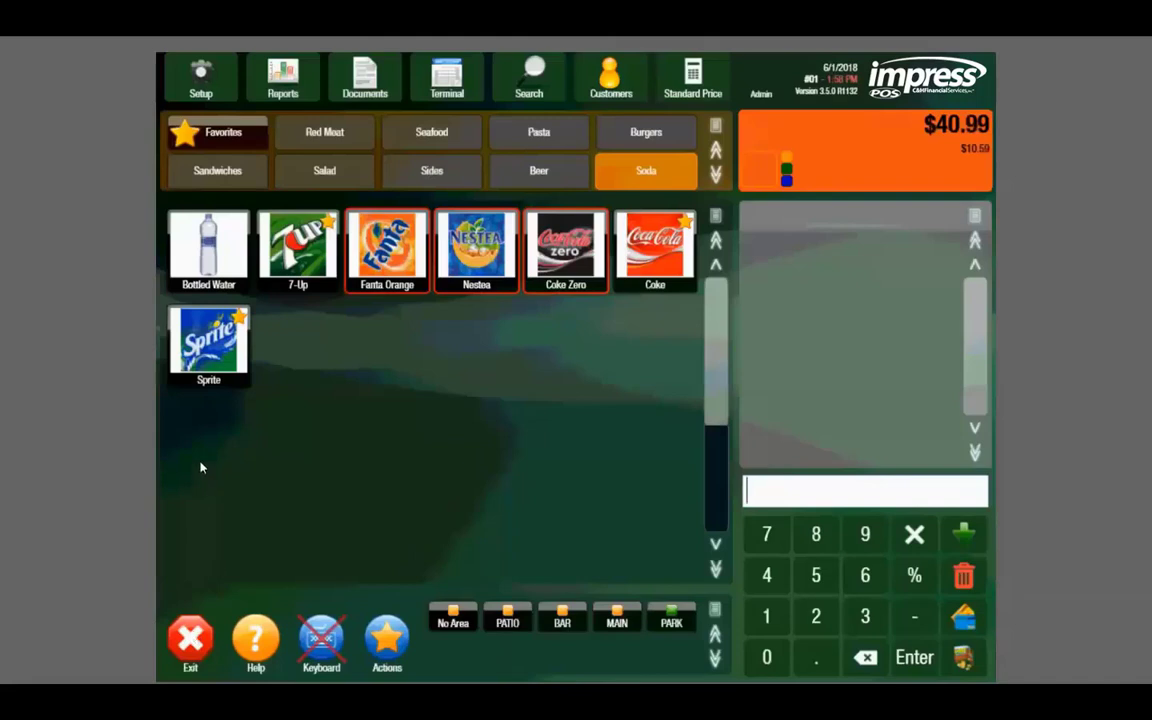